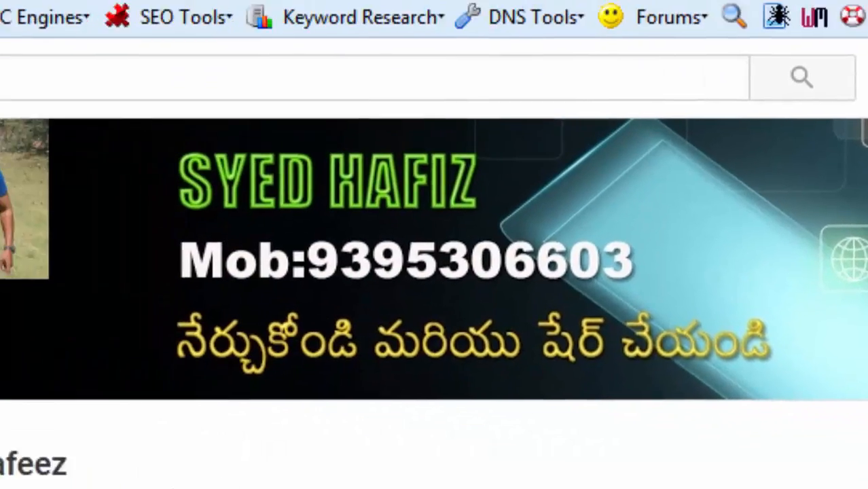
pyautogui.click(438, 7)
pyautogui.click(359, 44)
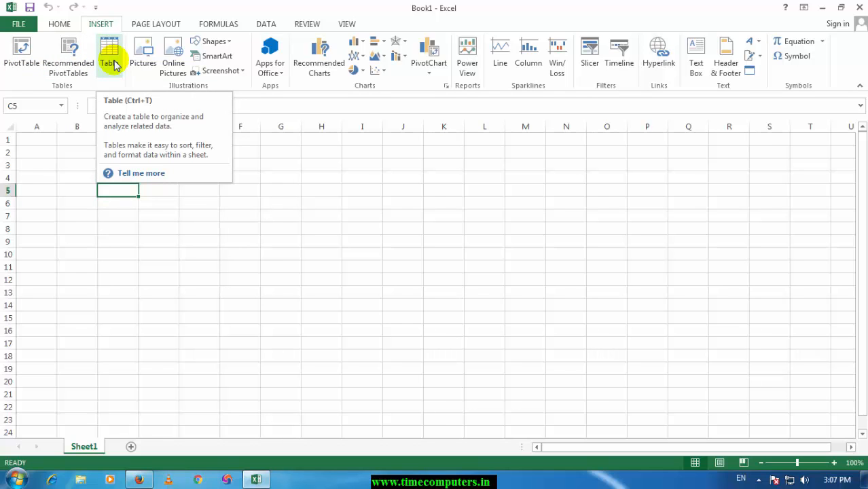
pyautogui.click(206, 217)
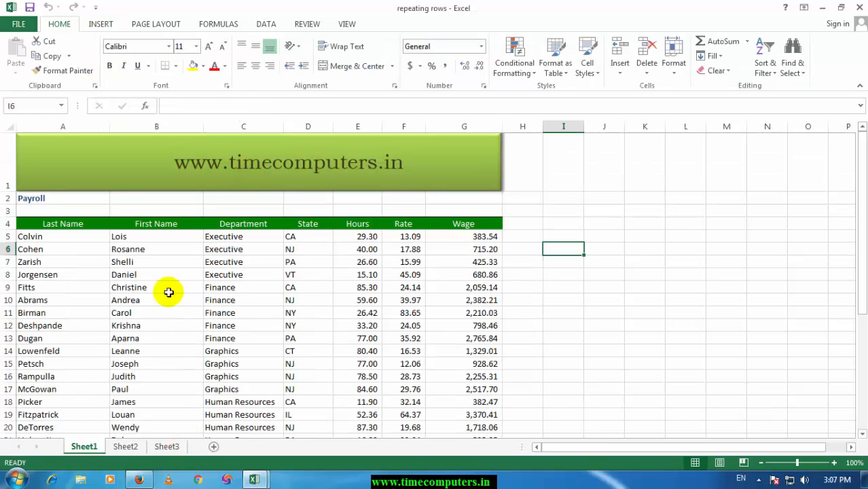
# Step: Select cells B9:F21 and preview the recommended PivotTables for the payroll data without inserting one
pyautogui.moveTo(170, 291); pyautogui.dragTo(408, 435)
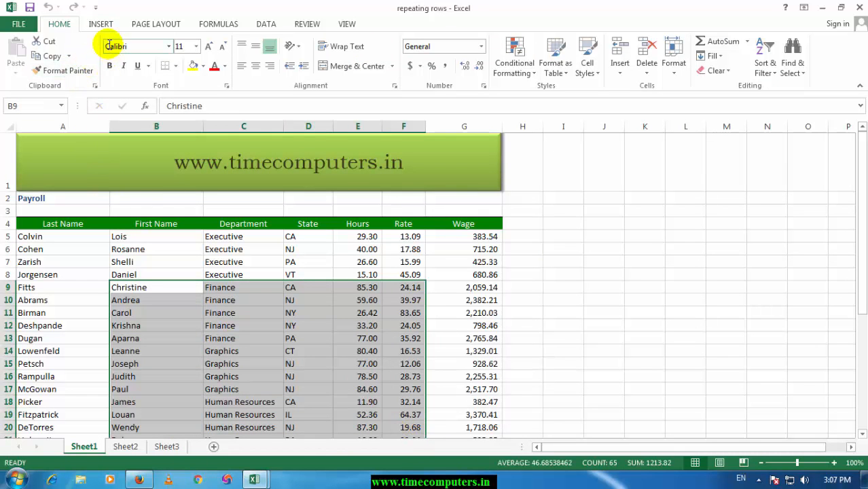
pyautogui.click(100, 24)
pyautogui.click(109, 53)
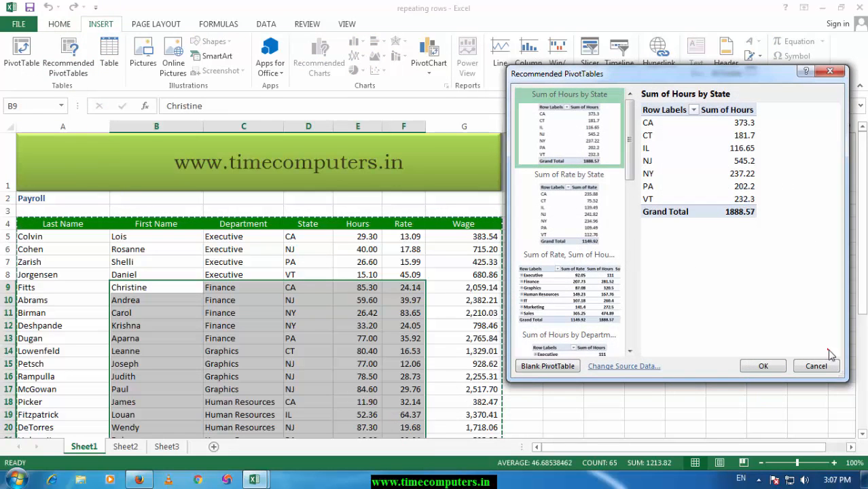
pyautogui.click(816, 365)
# Step: Convert cells B9:F21 into a table without the headers option and apply an aqua banded table style
pyautogui.click(109, 55)
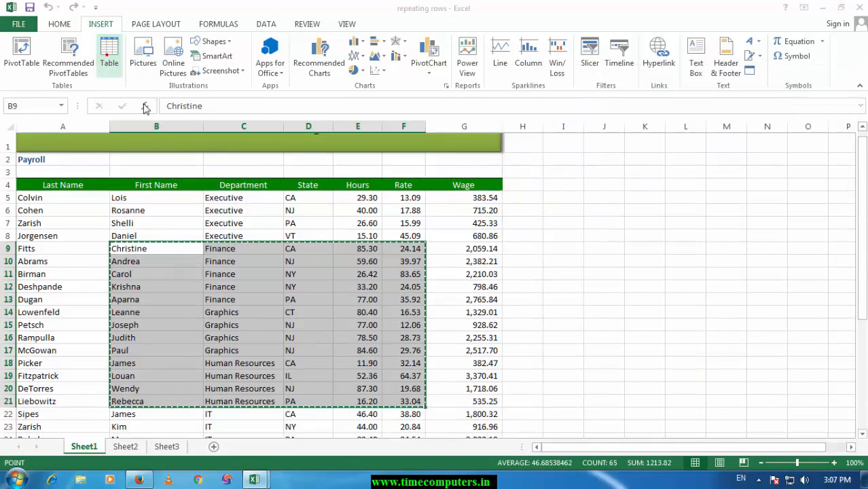
pyautogui.click(668, 231)
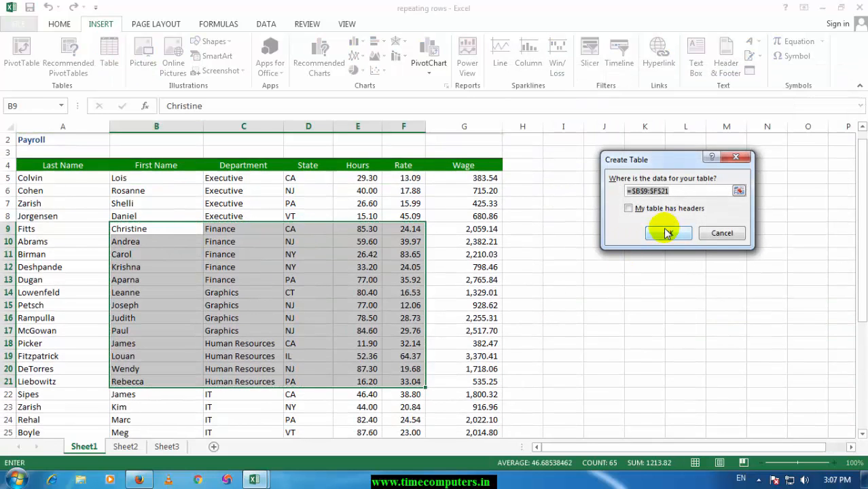
pyautogui.click(316, 291)
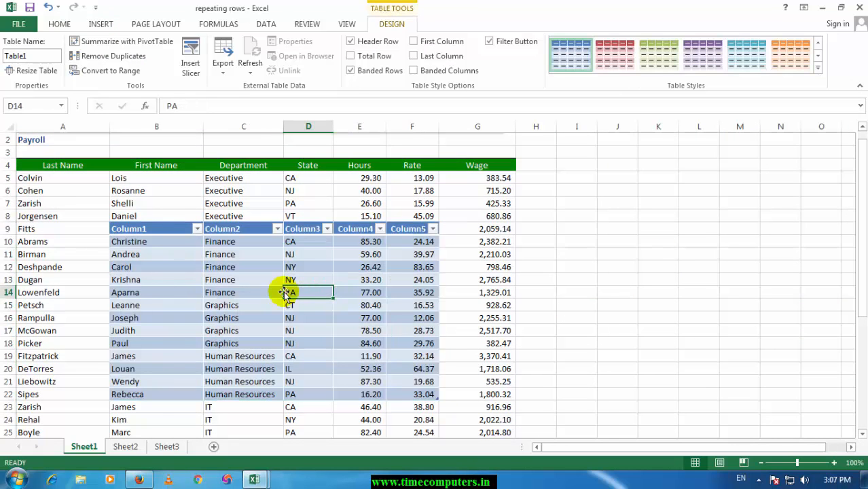
pyautogui.click(733, 59)
pyautogui.click(818, 56)
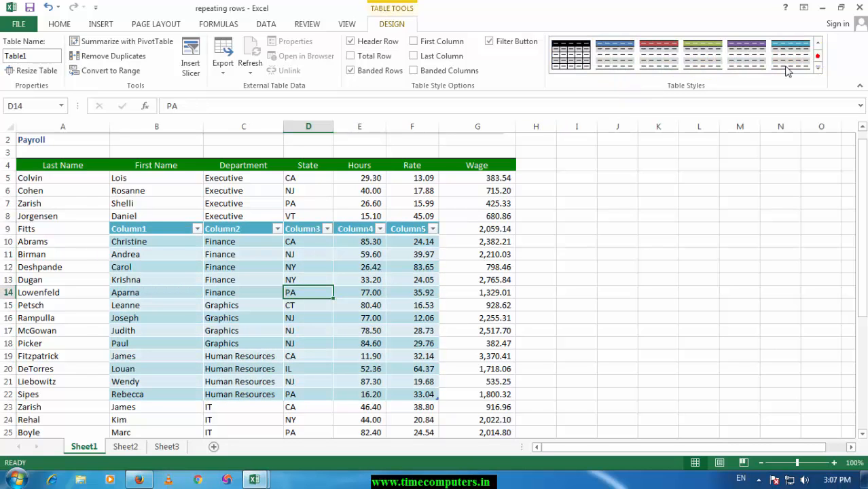
# Step: Undo the table style and the table creation, and clear the pending copy selection
pyautogui.click(468, 239)
pyautogui.hotkey('ctrl', 'c')
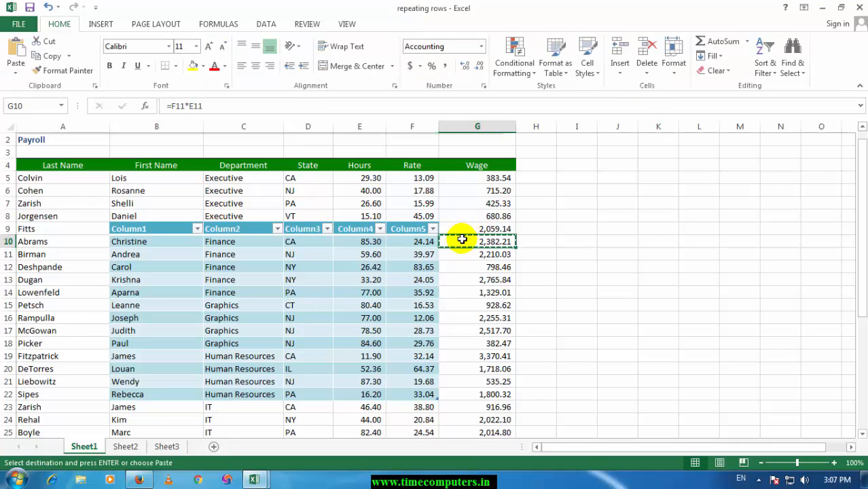
pyautogui.hotkey('ctrl', 'z')
pyautogui.hotkey('ctrl', 'z')
pyautogui.click(345, 322)
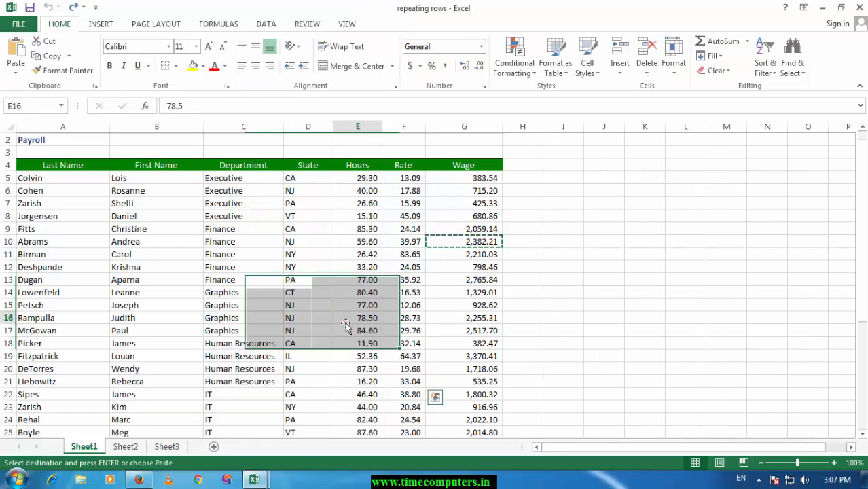
pyautogui.press('Escape')
pyautogui.click(605, 282)
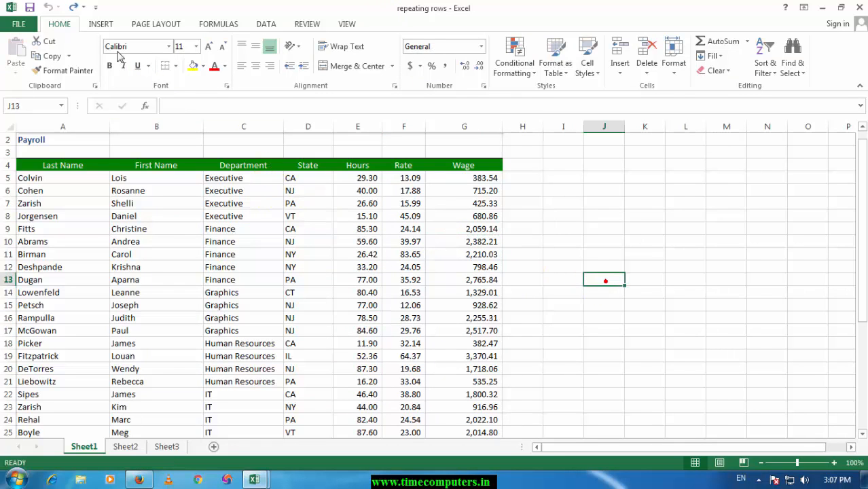
# Step: Insert the desert landscape picture from the Sample Pictures folder into the payroll sheet
pyautogui.click(100, 24)
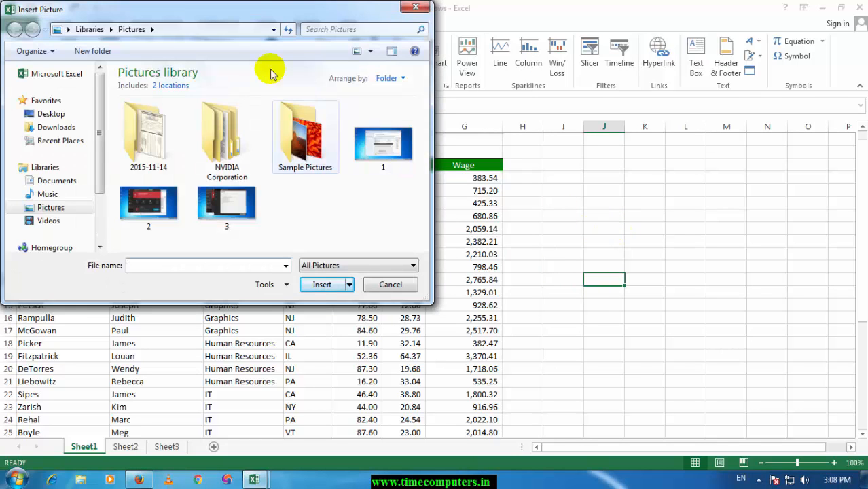
pyautogui.doubleClick(285, 151)
pyautogui.doubleClick(231, 136)
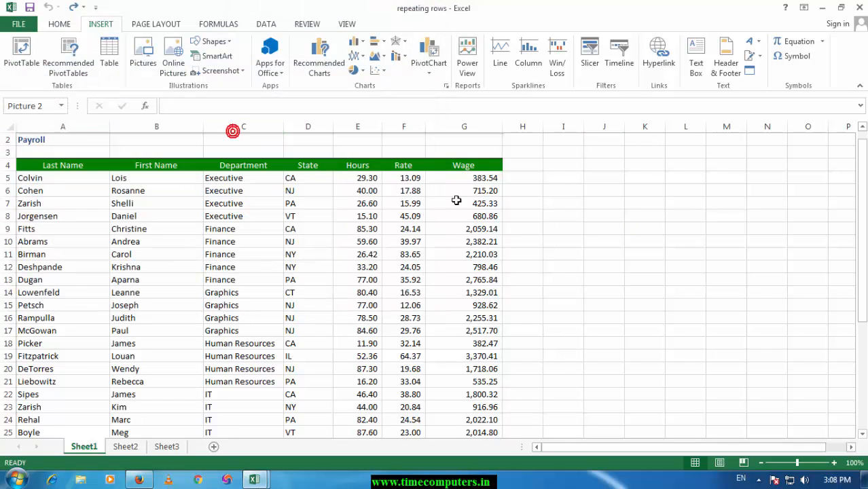
# Step: Move the desert picture up over the payroll data and shrink it to about 4.25 by 5.67 inches
pyautogui.moveTo(662, 334); pyautogui.dragTo(276, 151)
pyautogui.moveTo(335, 180); pyautogui.dragTo(279, 181)
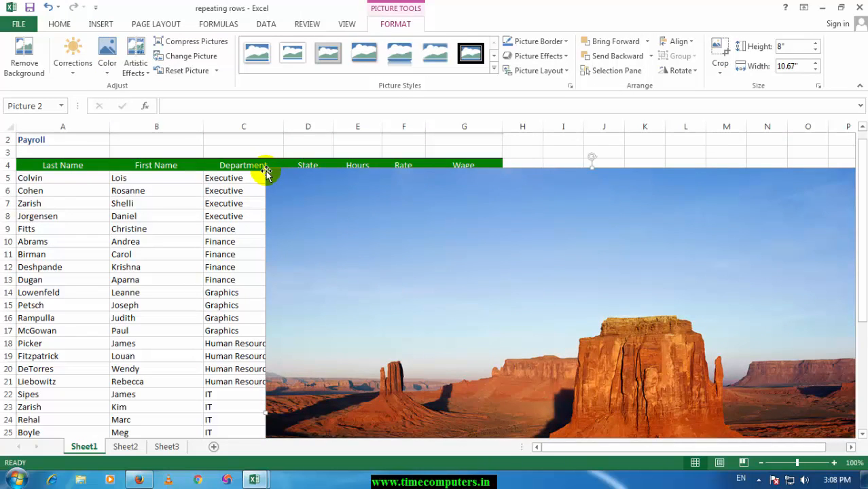
pyautogui.moveTo(340, 210); pyautogui.dragTo(511, 179)
# Step: Apply a thick black frame style to the desert picture and set its correction to 0% brightness and 0% contrast
pyautogui.click(494, 55)
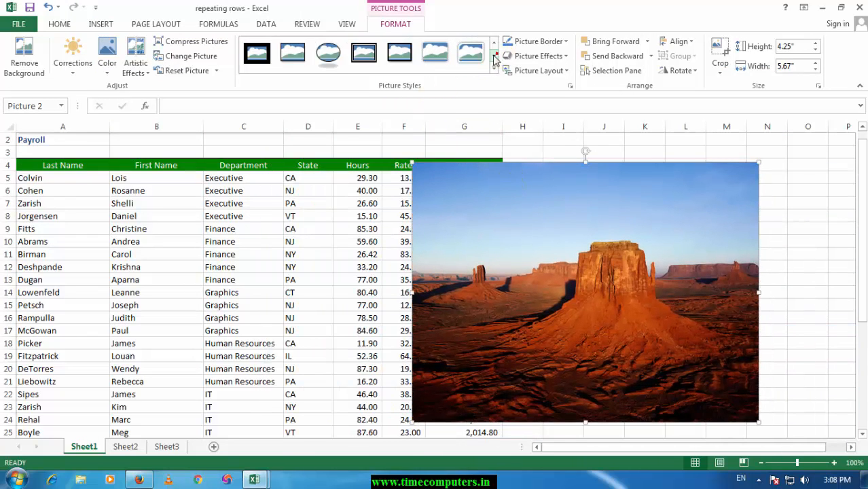
pyautogui.click(410, 57)
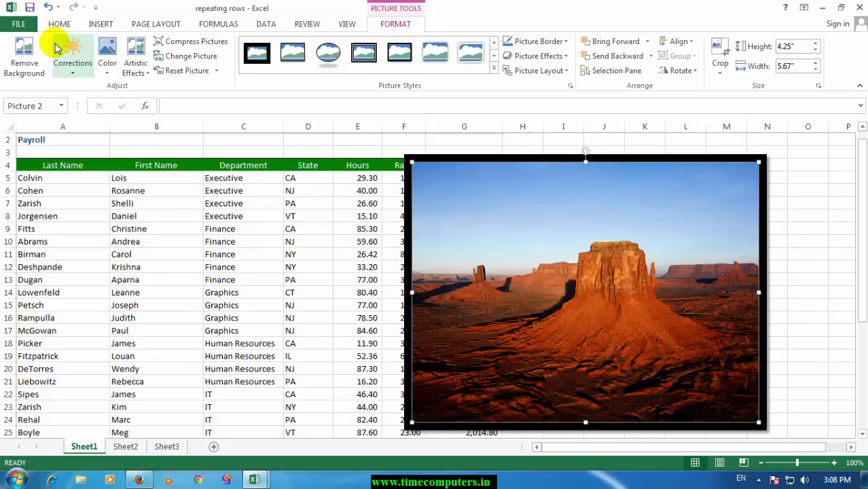
pyautogui.click(75, 77)
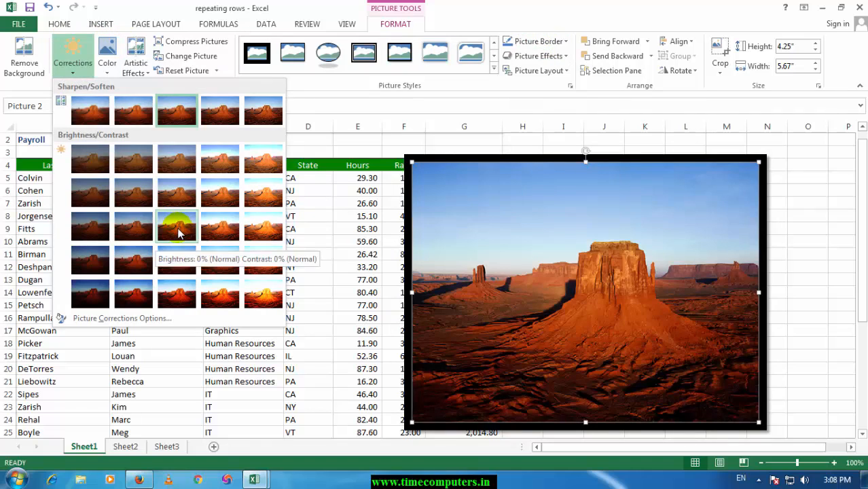
pyautogui.click(178, 232)
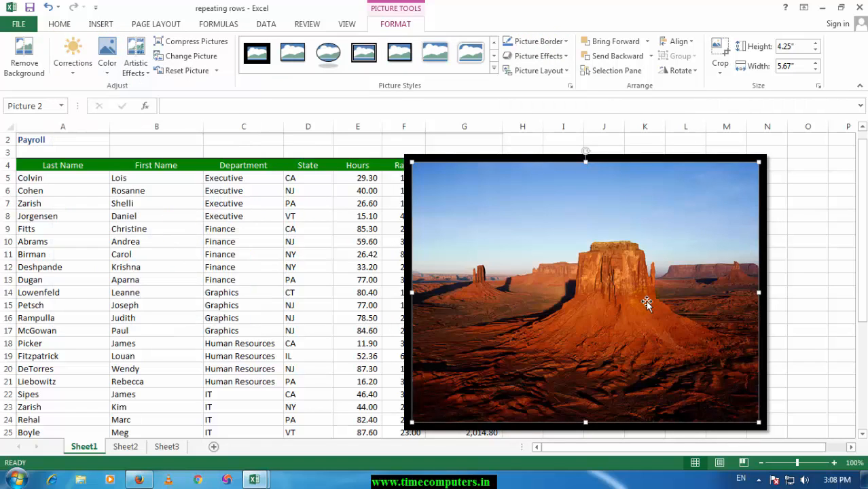
# Step: Undo the desert picture's formatting, resizing and moves, and its insertion into the sheet
pyautogui.hotkey('ctrl', 'z')
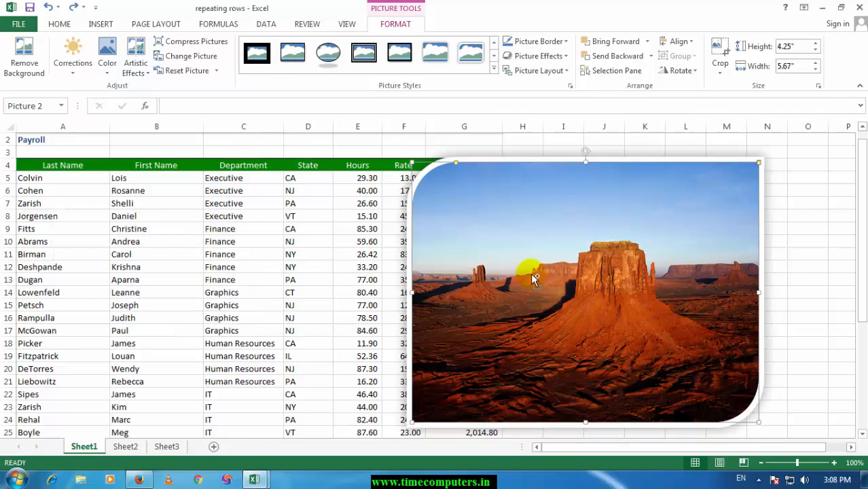
pyautogui.hotkey('ctrl', 'z')
pyautogui.hotkey('ctrl', 'z')
pyautogui.click(452, 238)
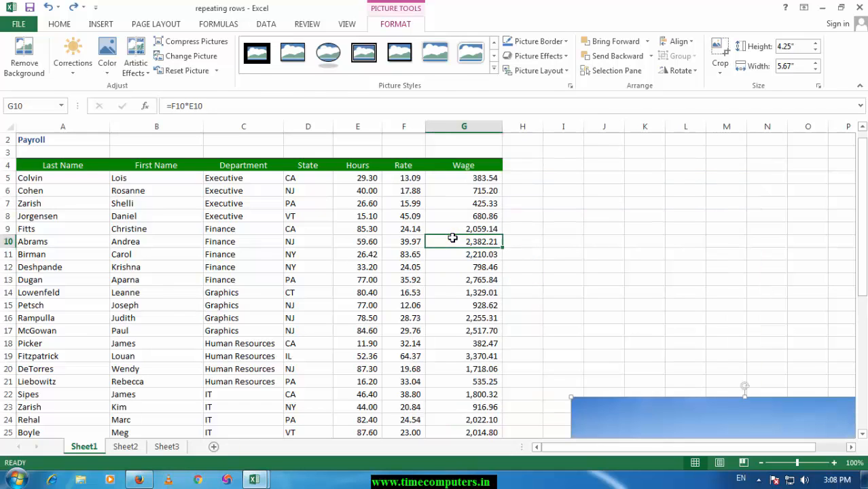
pyautogui.hotkey('ctrl', 'z')
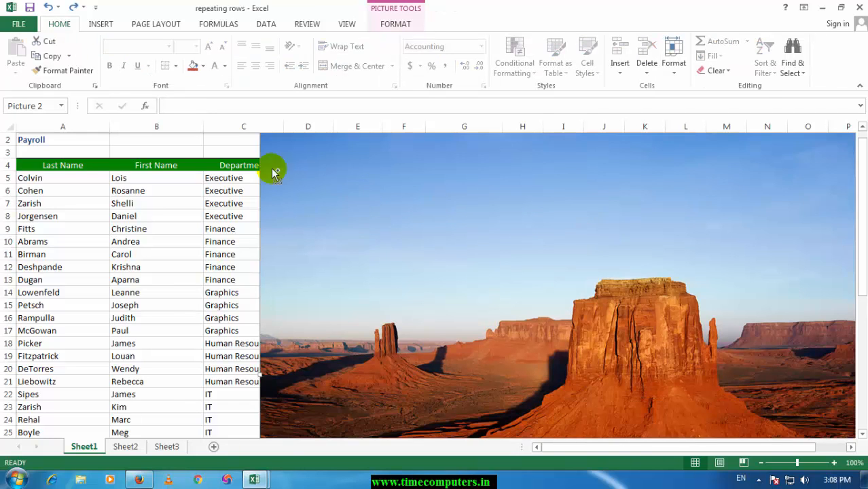
pyautogui.hotkey('ctrl', 'z')
pyautogui.hotkey('ctrl', 'z')
# Step: View the image sources offered for inserting online pictures, and leave without inserting any
pyautogui.click(100, 24)
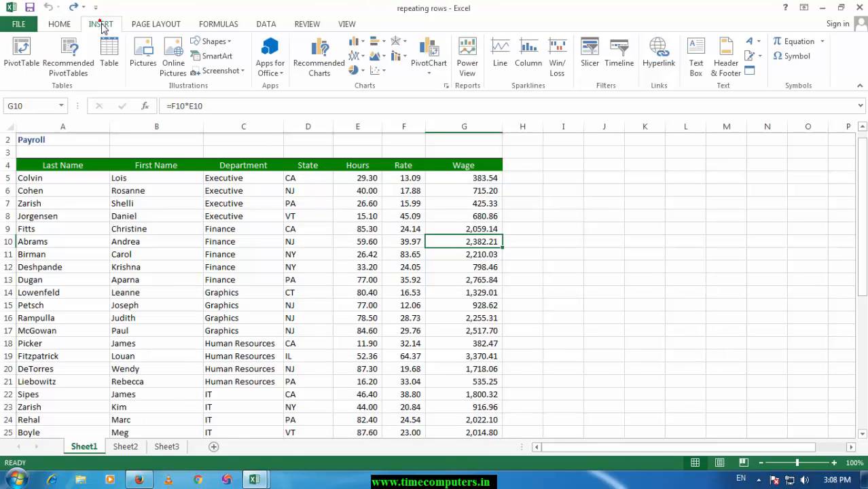
pyautogui.click(170, 56)
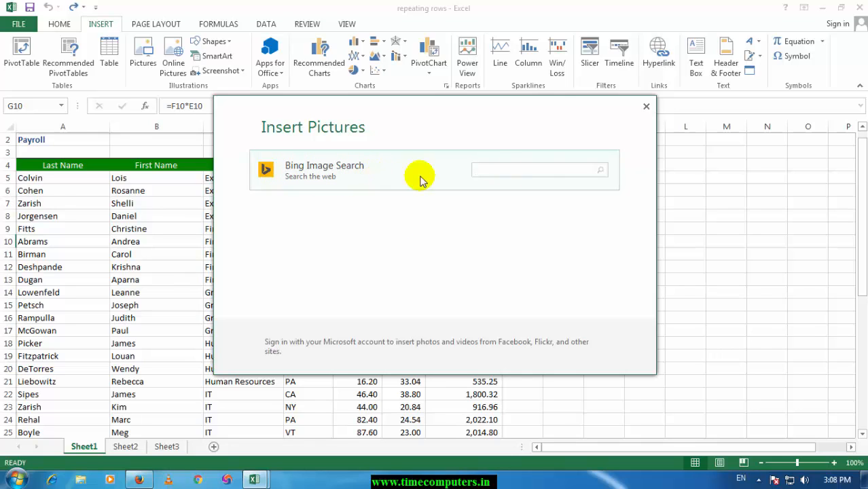
pyautogui.click(646, 107)
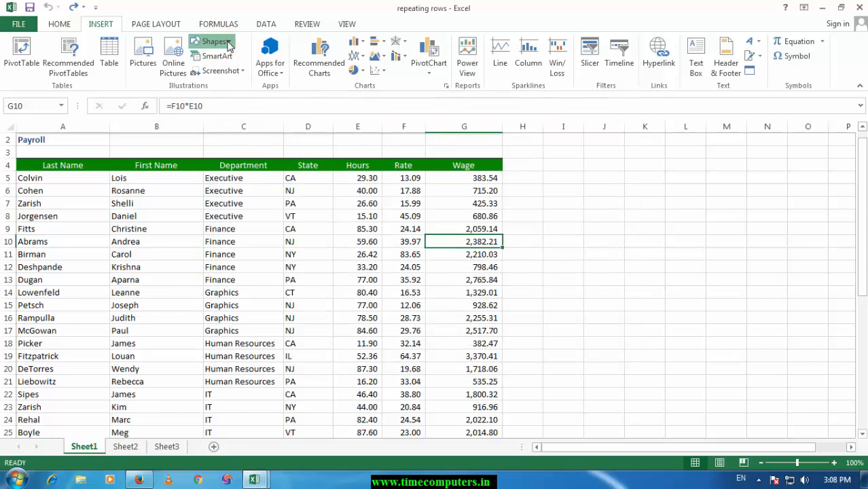
# Step: Draw a smiley face shape about 2.2 inches high and 2.34 inches wide beside the payroll data, and fill it light green
pyautogui.click(226, 42)
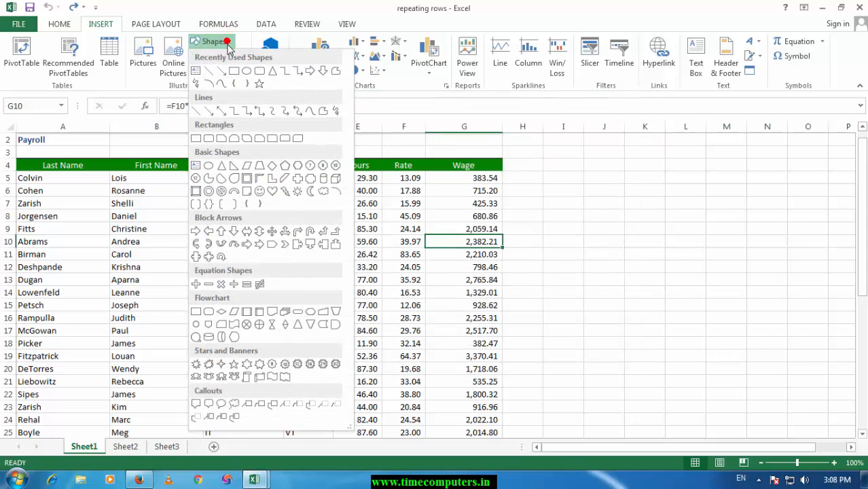
pyautogui.click(259, 193)
pyautogui.moveTo(568, 203); pyautogui.dragTo(714, 338)
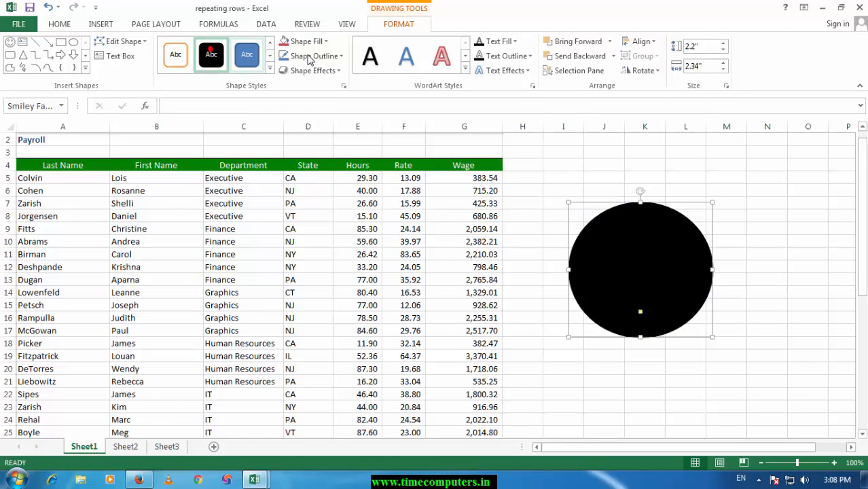
pyautogui.click(303, 41)
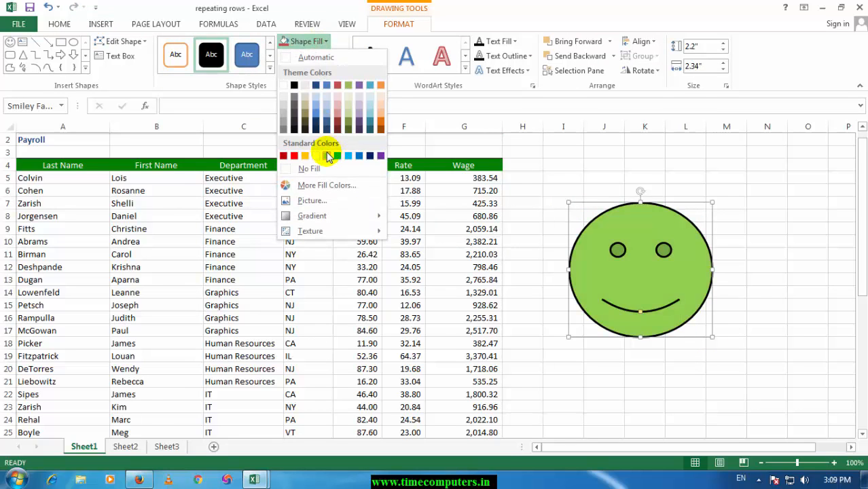
pyautogui.click(327, 156)
# Step: Fill the smiley face with the penguins picture from a file on the computer, and delete the shape
pyautogui.click(304, 41)
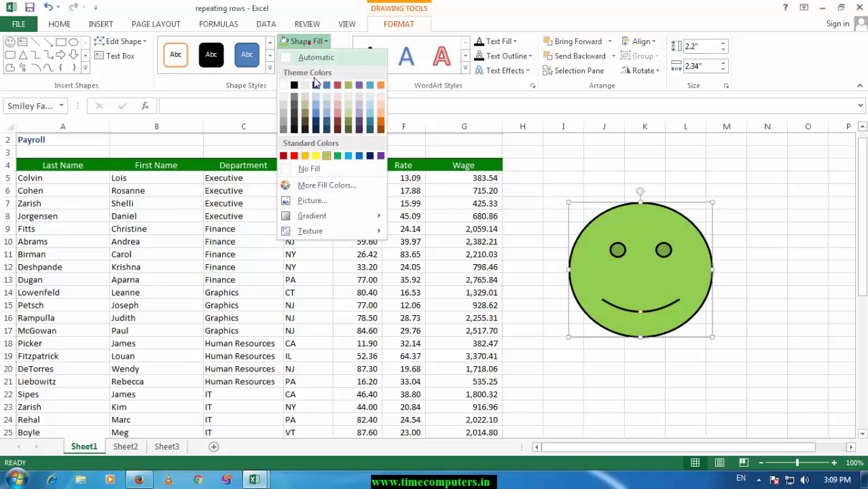
pyautogui.click(314, 202)
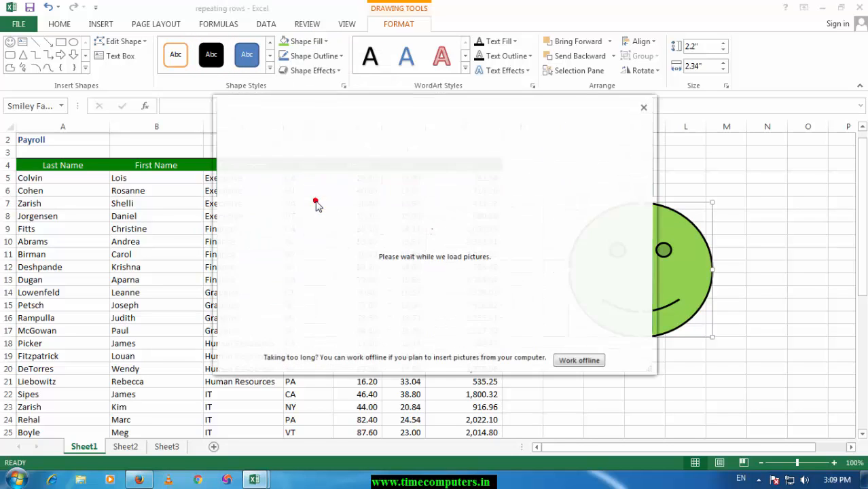
pyautogui.click(581, 364)
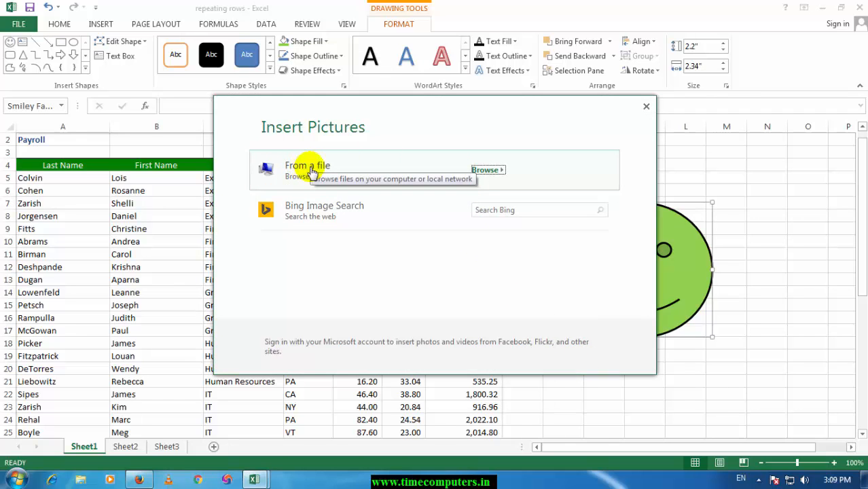
pyautogui.click(489, 170)
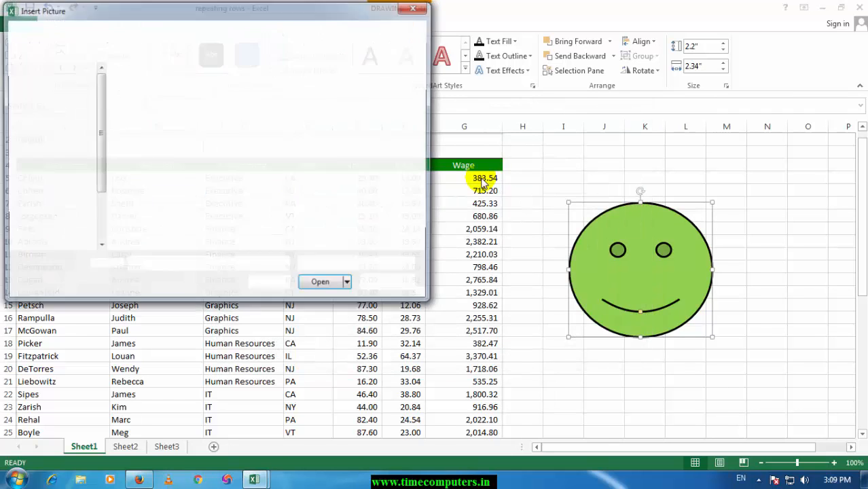
pyautogui.doubleClick(305, 187)
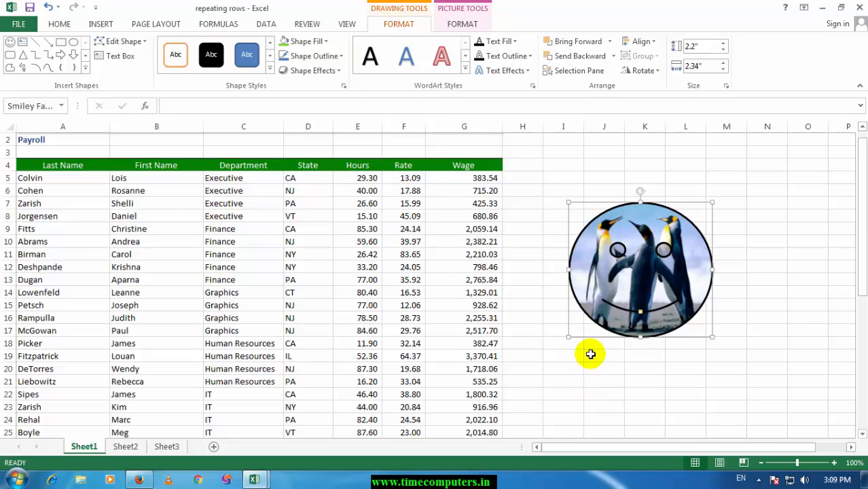
pyautogui.press('Delete')
# Step: Insert a Name and Title Organization Chart from the Hierarchy SmartArt layouts into the payroll sheet
pyautogui.click(248, 189)
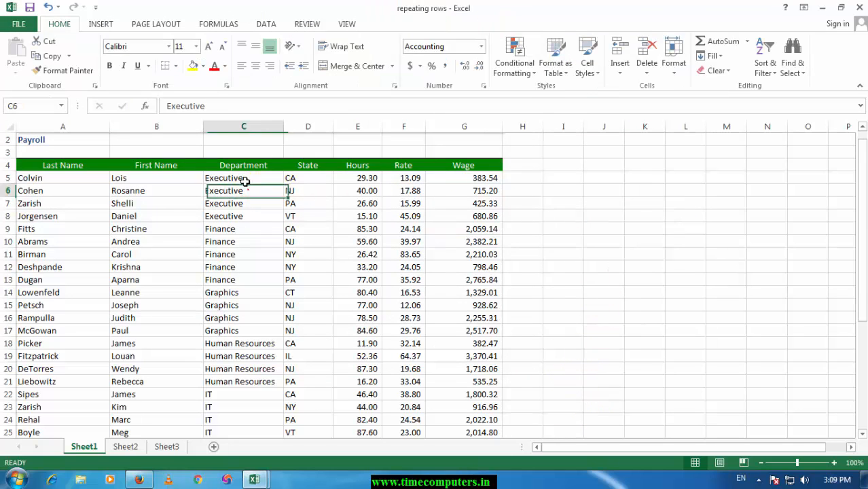
pyautogui.click(100, 25)
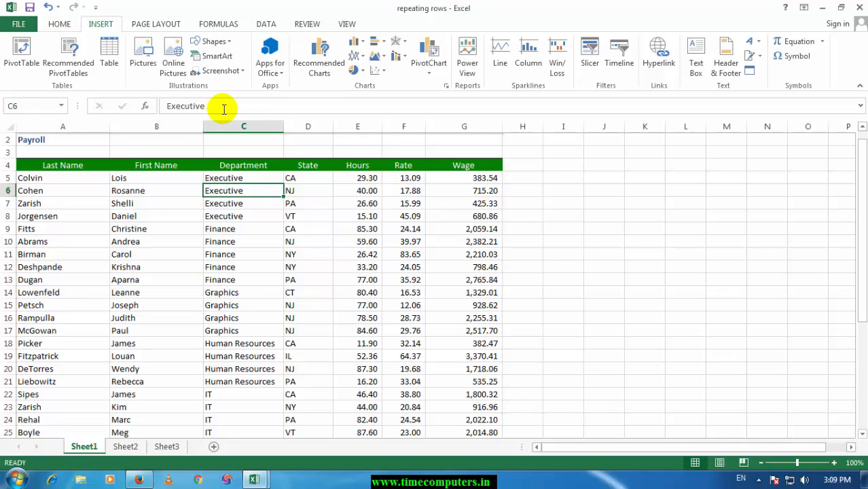
pyautogui.click(219, 57)
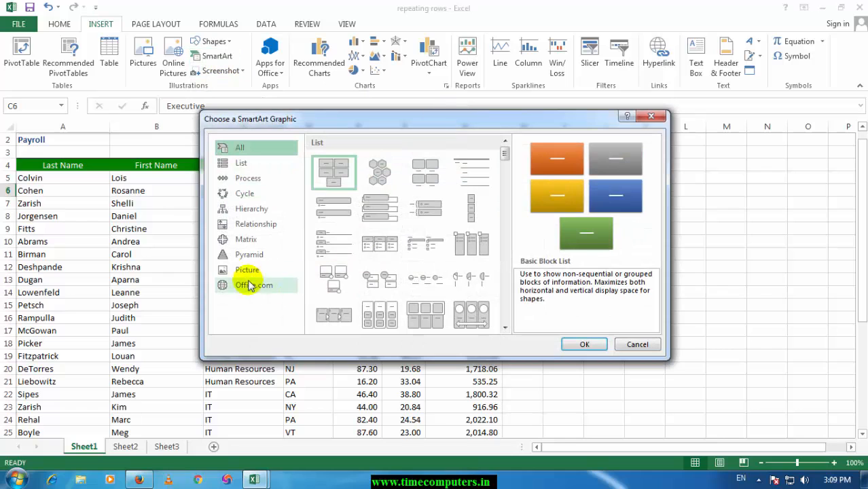
pyautogui.click(245, 209)
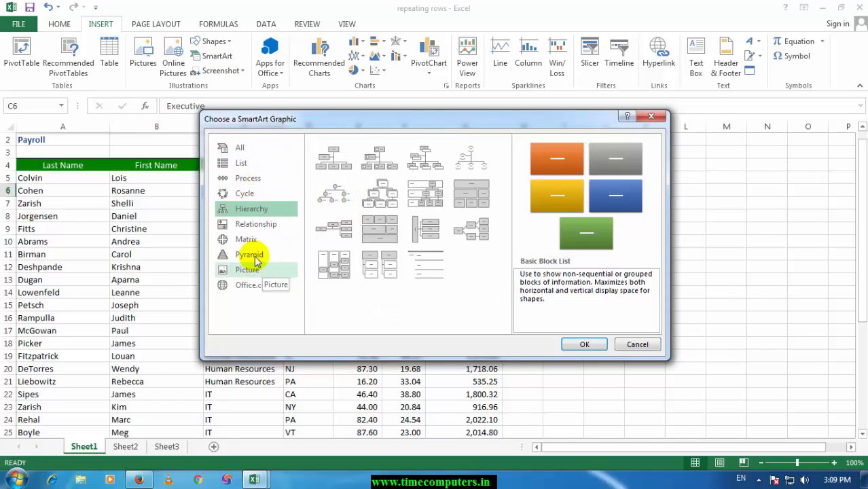
pyautogui.click(409, 169)
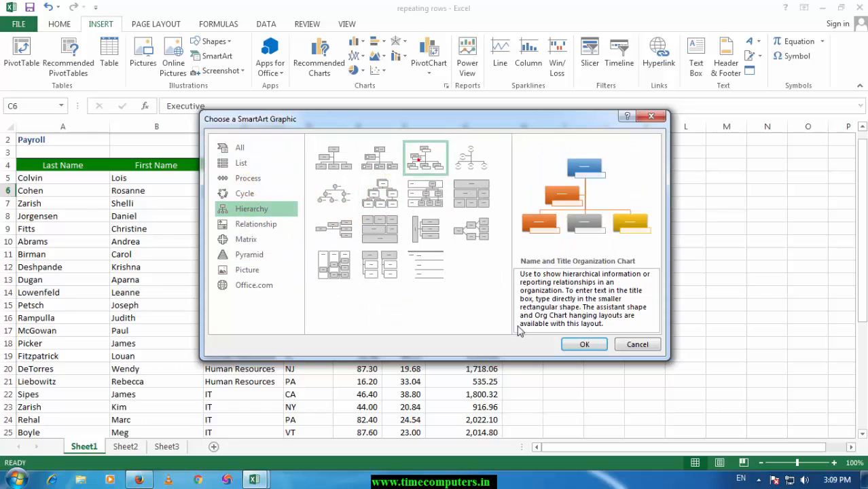
pyautogui.click(583, 345)
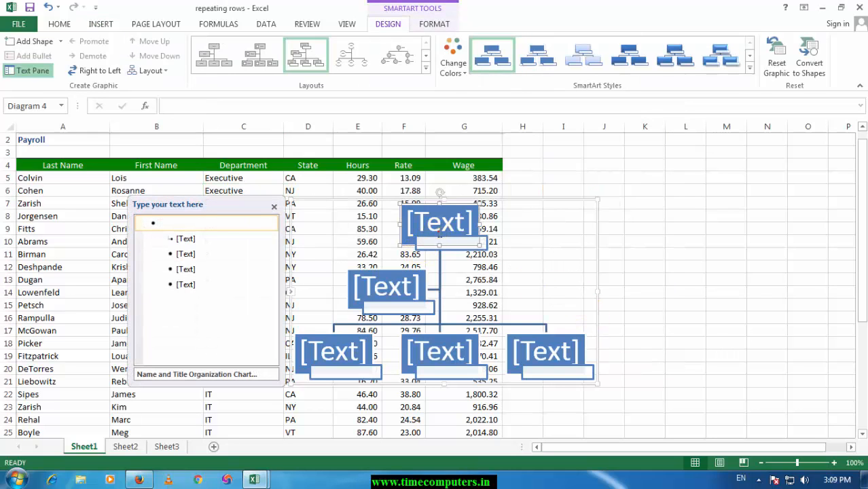
# Step: Label the top box of the organization chart "ms office"
pyautogui.click(439, 233)
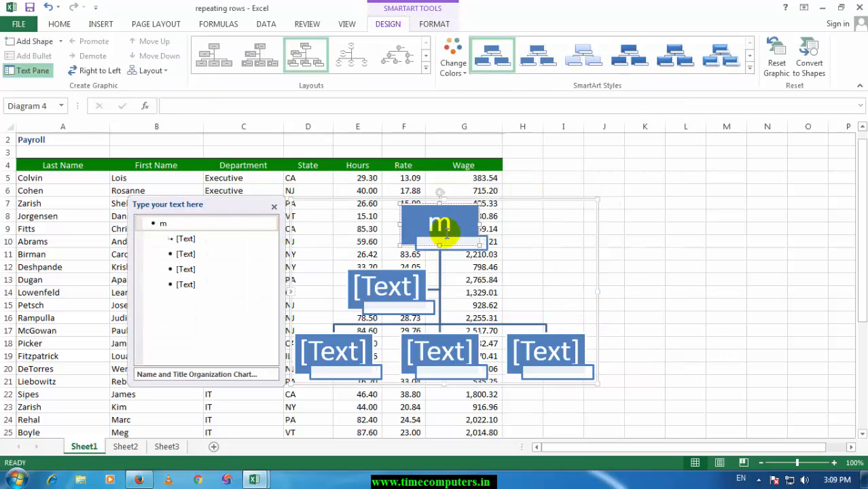
pyautogui.write('ms woff')
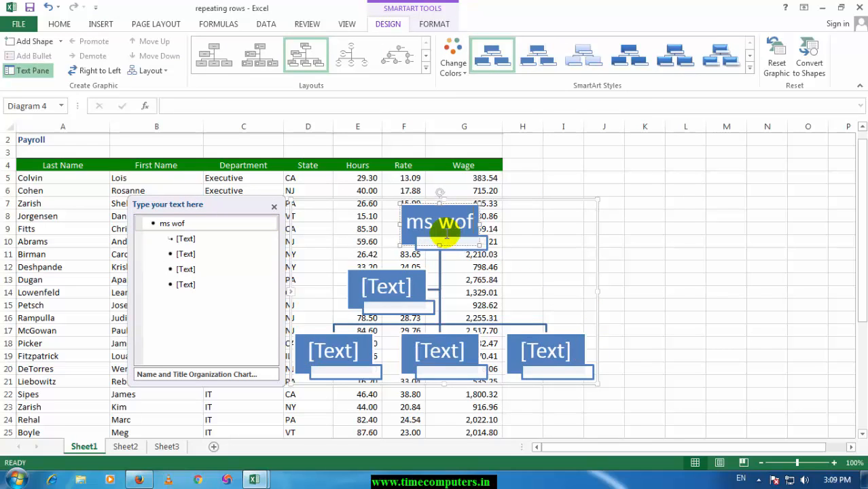
pyautogui.press('BackSpace')
pyautogui.press('BackSpace')
pyautogui.press('BackSpace')
pyautogui.write('offi')
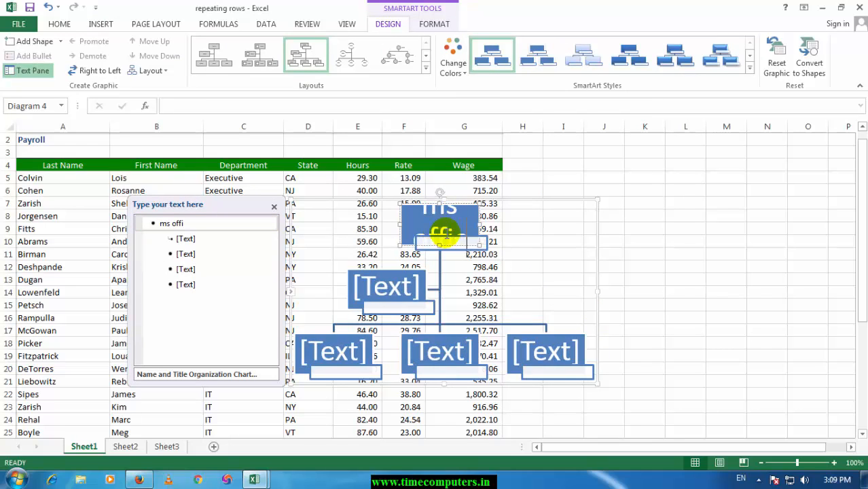
pyautogui.write('ce')
# Step: Label the first two boxes in the chart's lowest row "word" and "excel"
pyautogui.click(383, 288)
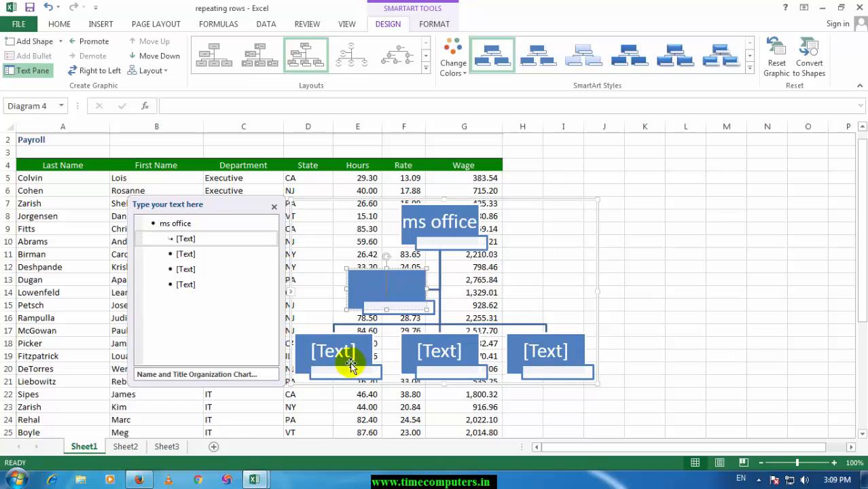
pyautogui.click(351, 354)
pyautogui.write('word')
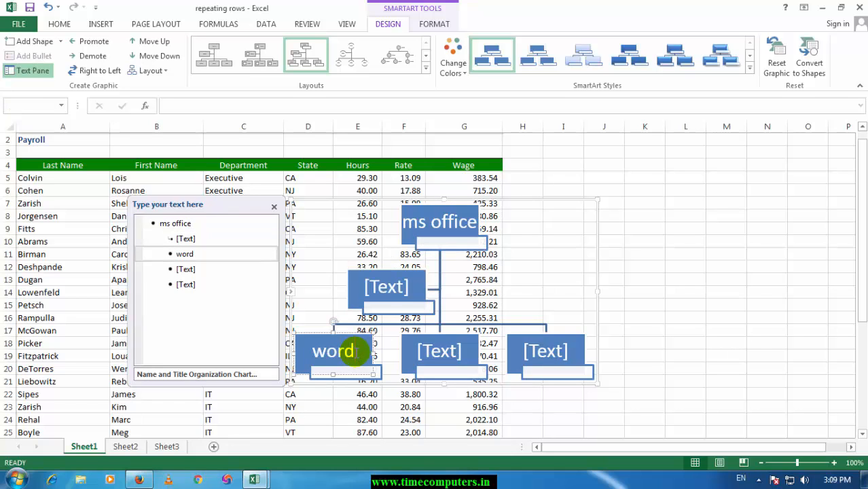
pyautogui.click(452, 343)
pyautogui.write('e')
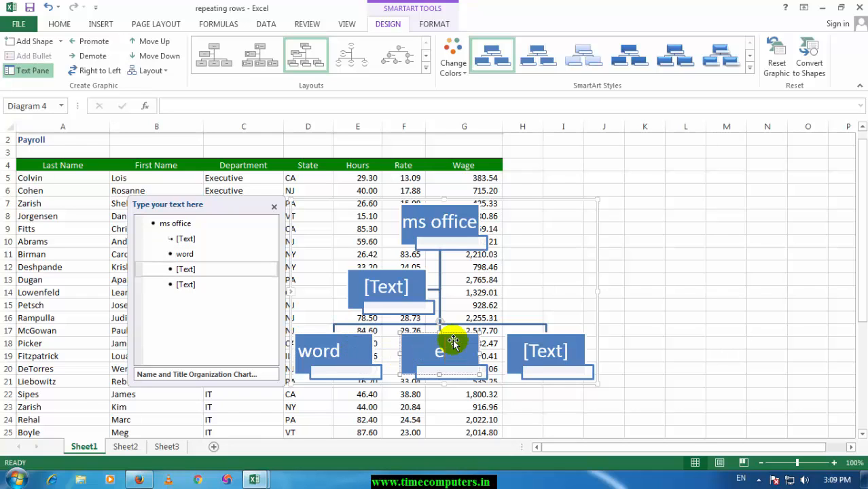
pyautogui.write('xcel')
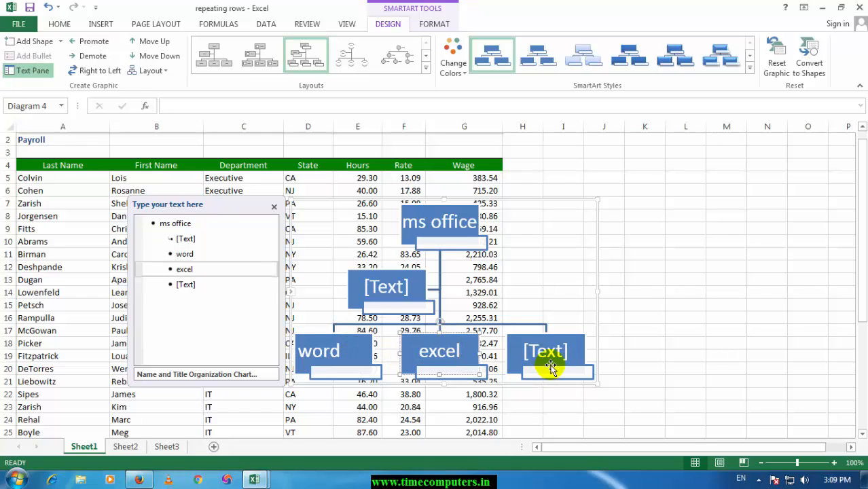
# Step: Apply a 3-D SmartArt style with tilted, bevelled boxes to the chart and move it to the empty columns beside the payroll data
pyautogui.click(547, 360)
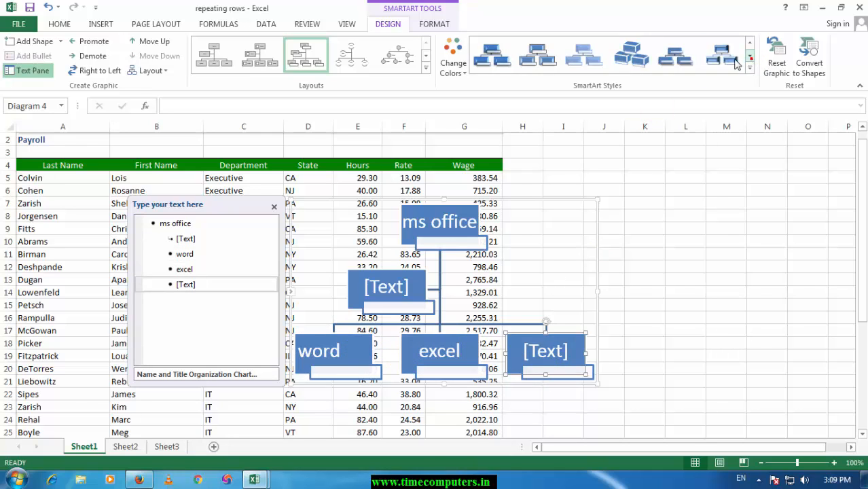
pyautogui.click(722, 58)
pyautogui.click(707, 177)
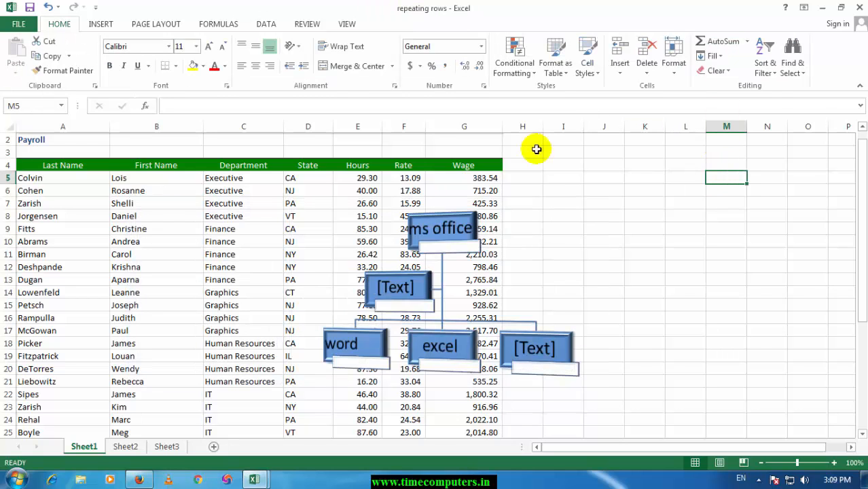
pyautogui.click(440, 216)
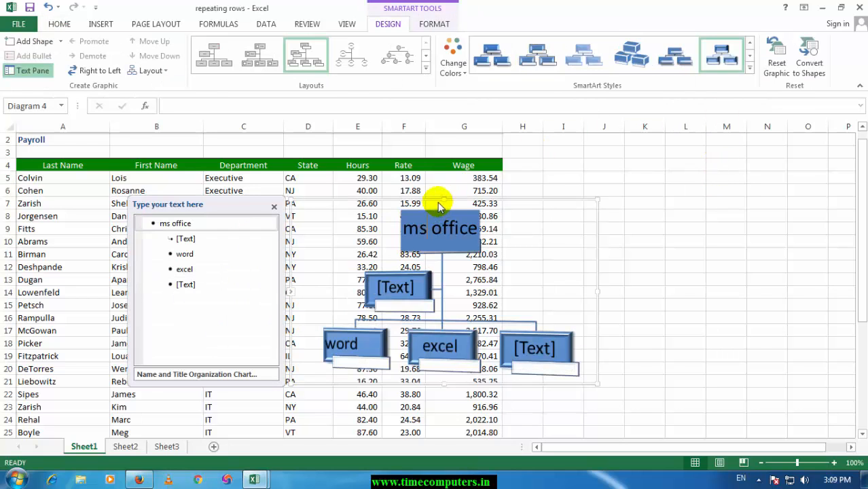
pyautogui.moveTo(463, 201); pyautogui.dragTo(711, 171)
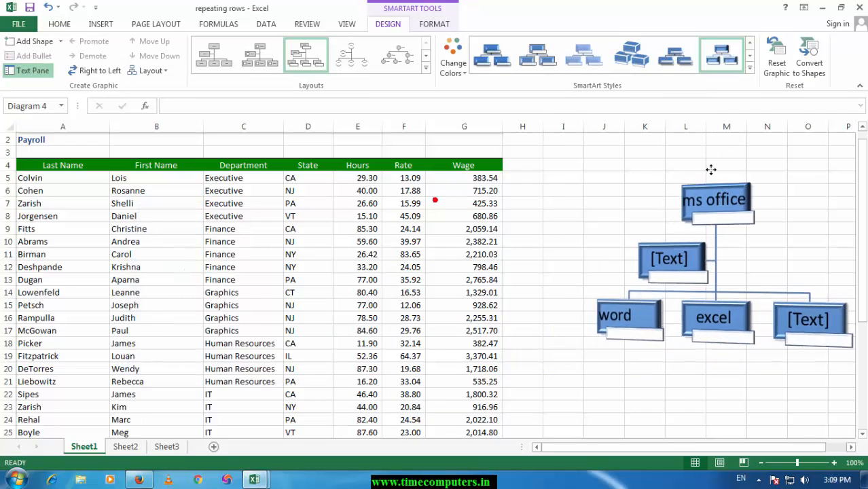
pyautogui.click(676, 373)
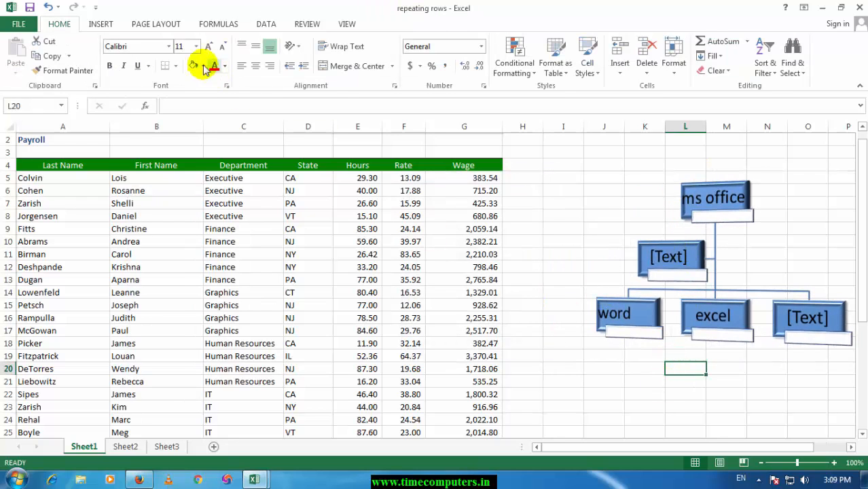
# Step: Try to capture the Insert ribbon of the blank Book1 workbook as a screen clipping
pyautogui.click(100, 23)
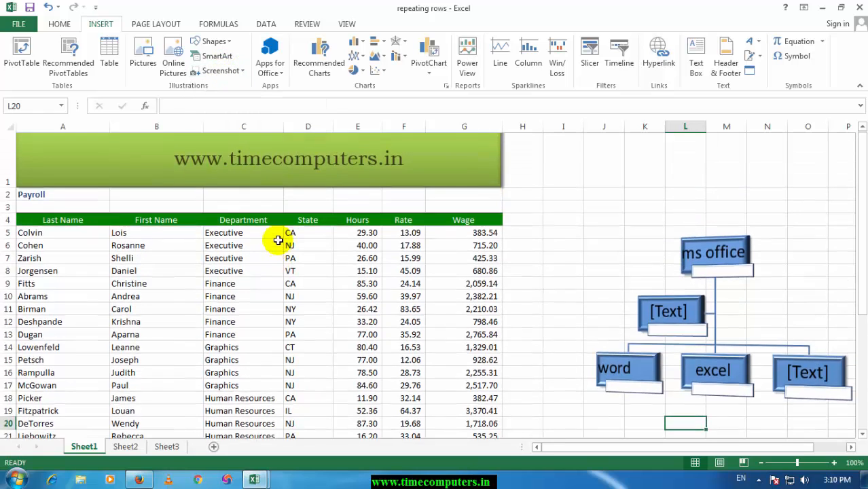
pyautogui.click(228, 72)
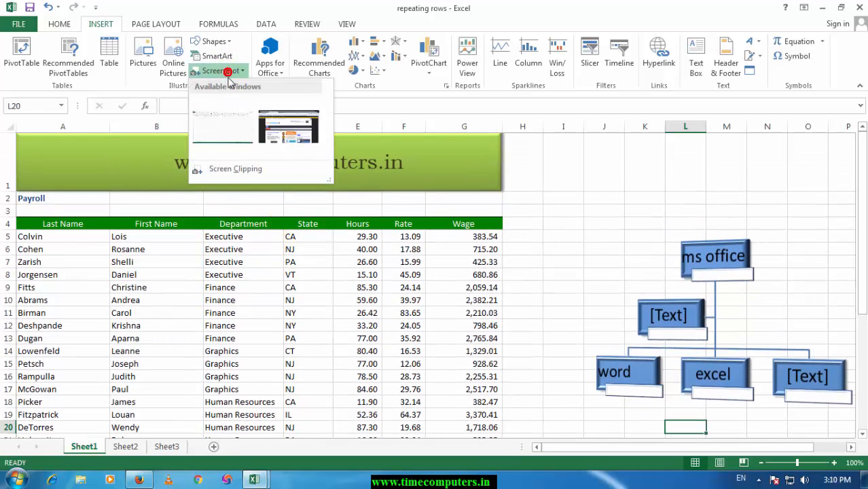
pyautogui.click(225, 171)
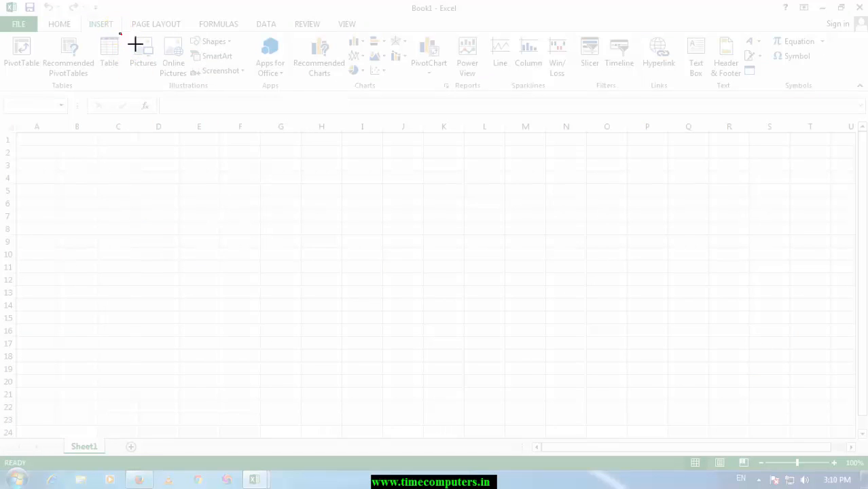
pyautogui.moveTo(119, 34); pyautogui.dragTo(572, 93)
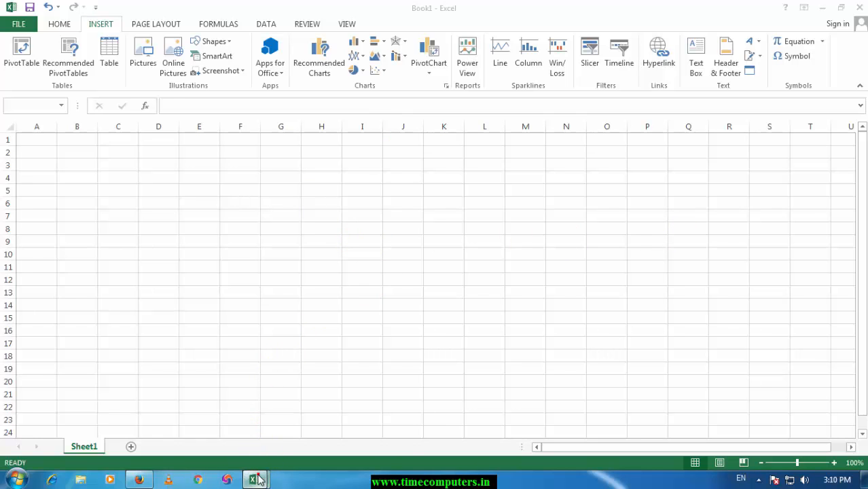
pyautogui.moveTo(257, 480)
pyautogui.click(212, 407)
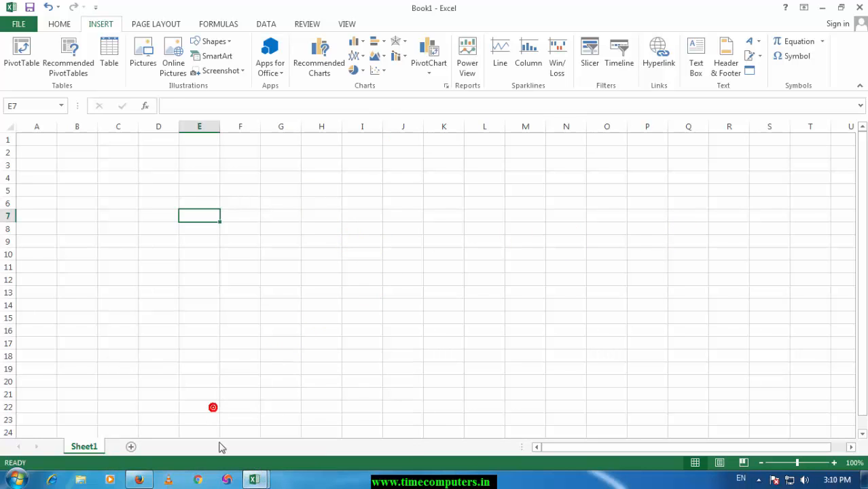
# Step: Clip the TimeComputers.in website header into the payroll sheet, about 2.49 inches high and 6.71 inches wide, and delete the picture
pyautogui.click(257, 483)
pyautogui.click(299, 428)
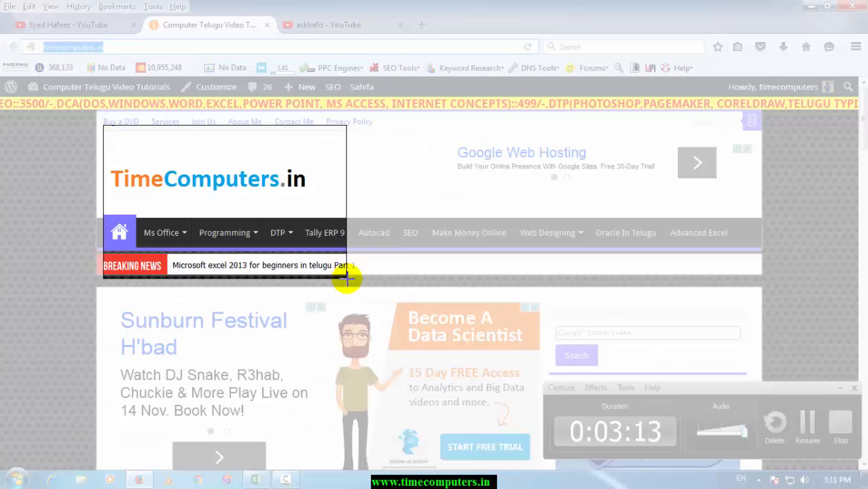
pyautogui.moveTo(345, 277); pyautogui.dragTo(510, 273)
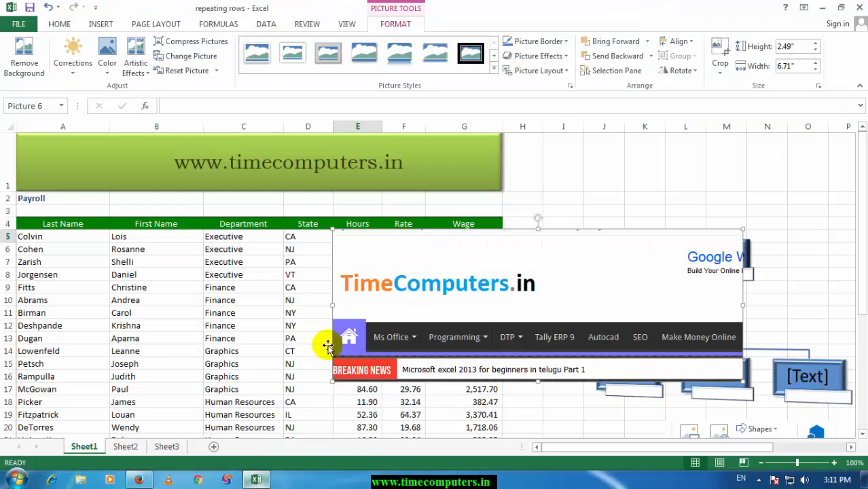
pyautogui.moveTo(568, 326); pyautogui.dragTo(344, 269)
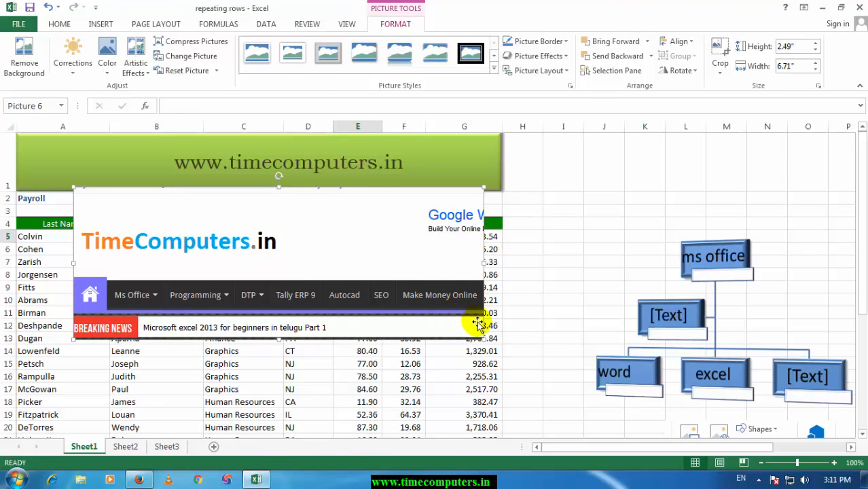
pyautogui.press('Delete')
pyautogui.click(288, 297)
# Step: Insert a screen clipping spanning the full width of the TimeComputers.in page header, and delete it from the payroll sheet
pyautogui.click(95, 22)
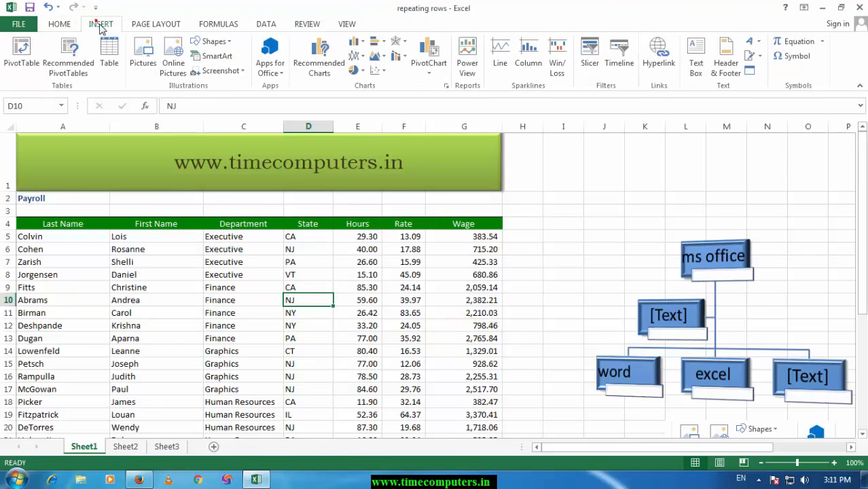
pyautogui.click(216, 71)
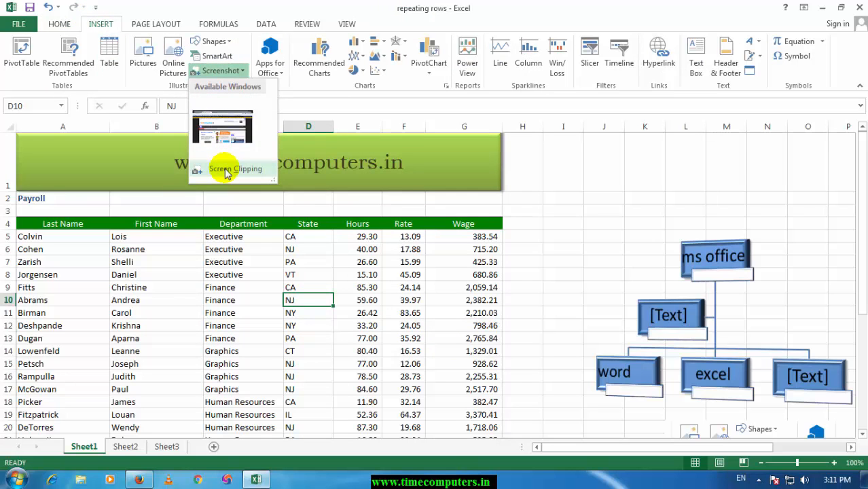
pyautogui.click(226, 175)
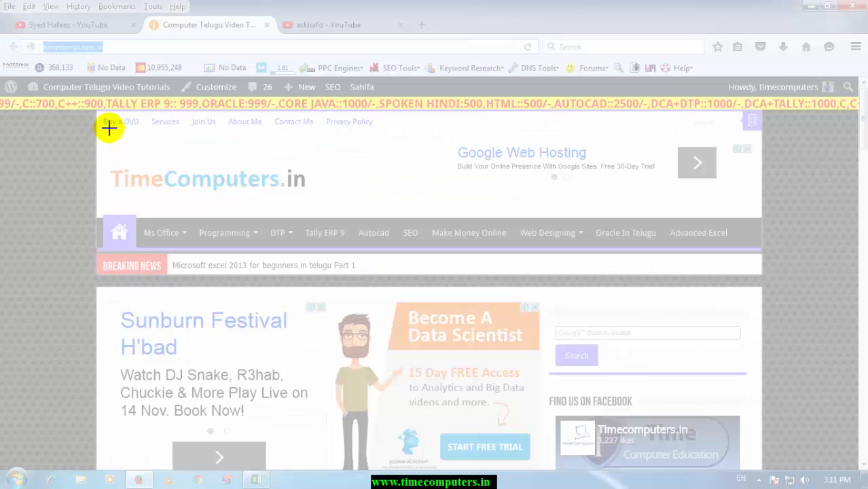
pyautogui.moveTo(112, 128); pyautogui.dragTo(758, 247)
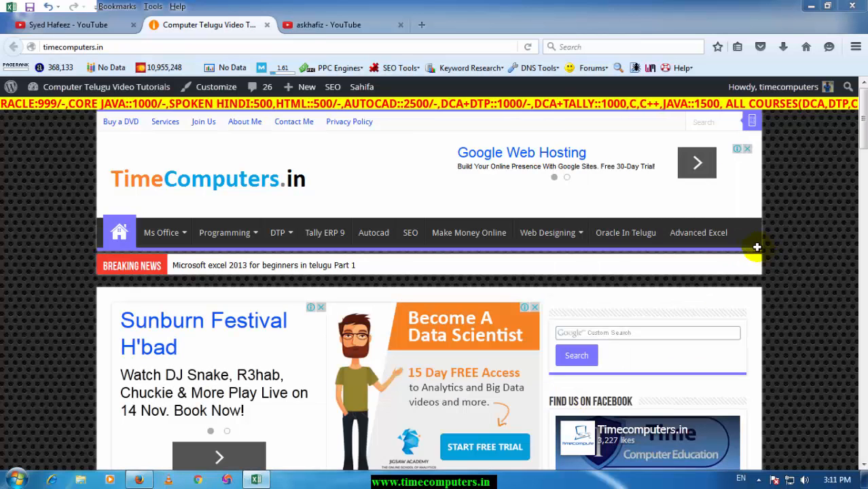
pyautogui.click(257, 481)
pyautogui.moveTo(501, 375); pyautogui.dragTo(280, 246)
pyautogui.press('Delete')
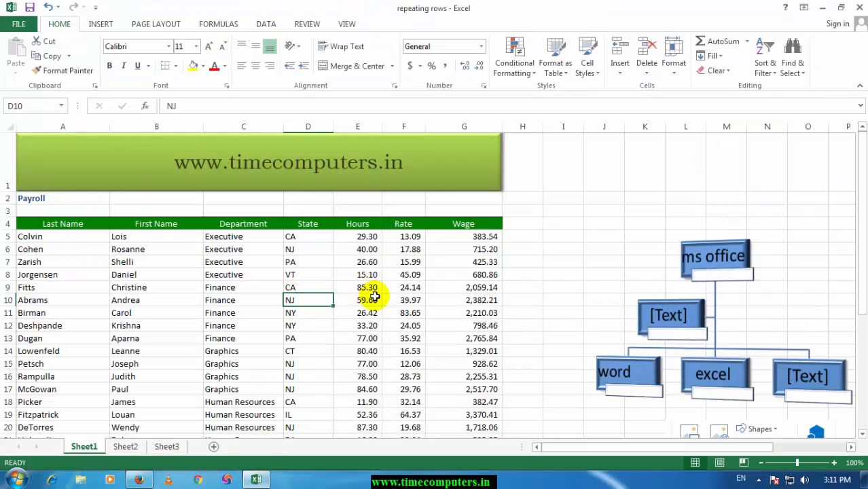
# Step: View the recently used Apps for Office choices and leave without adding an app
pyautogui.click(231, 224)
pyautogui.click(97, 25)
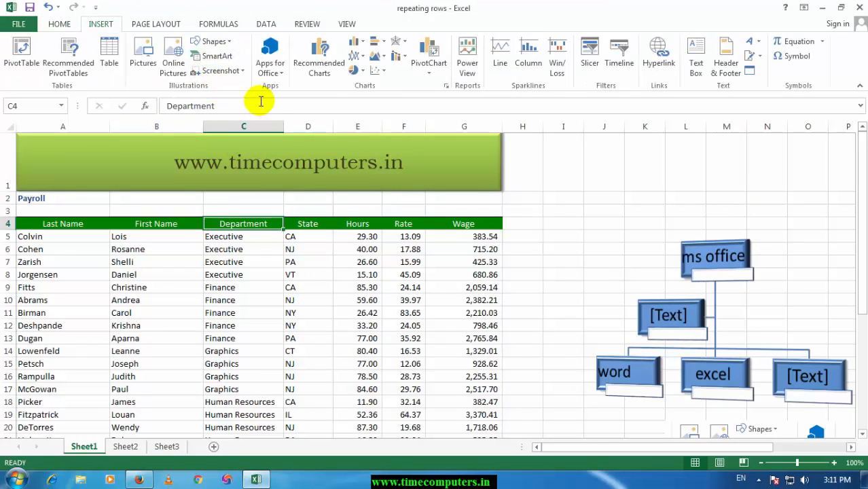
pyautogui.click(269, 74)
pyautogui.click(253, 269)
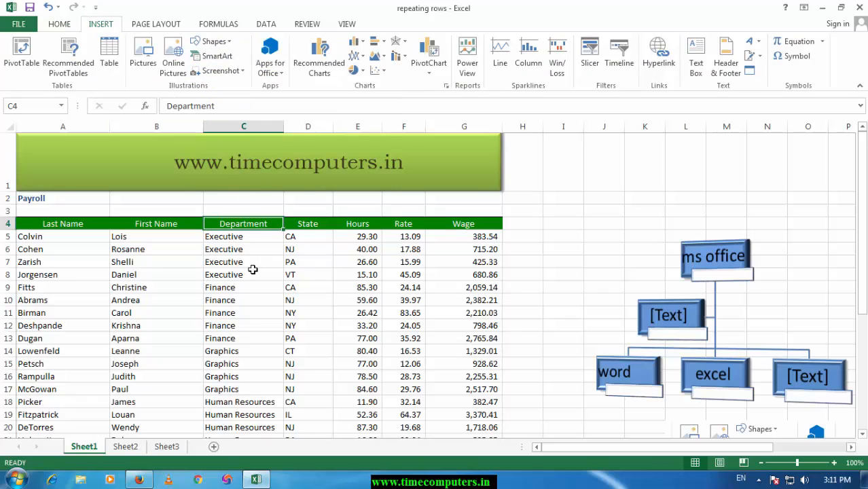
pyautogui.click(269, 74)
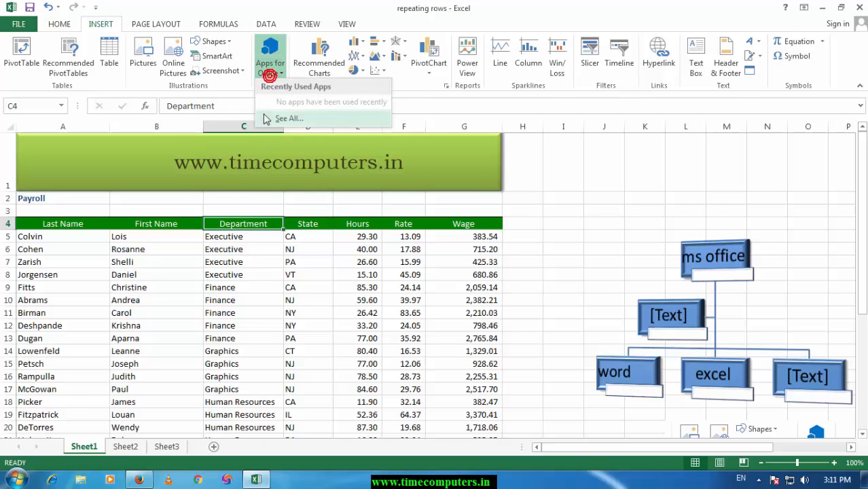
pyautogui.click(367, 272)
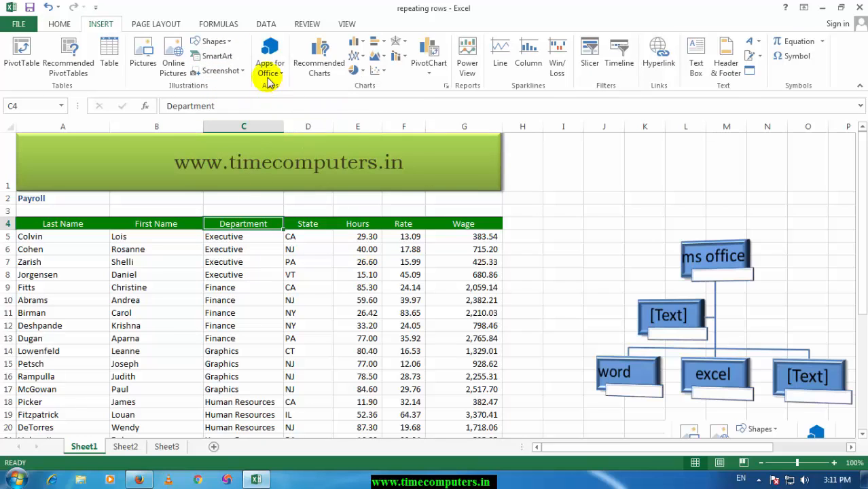
# Step: Enter the row labels a, b and c in cells F7 to F9 of Sheet2
pyautogui.click(351, 273)
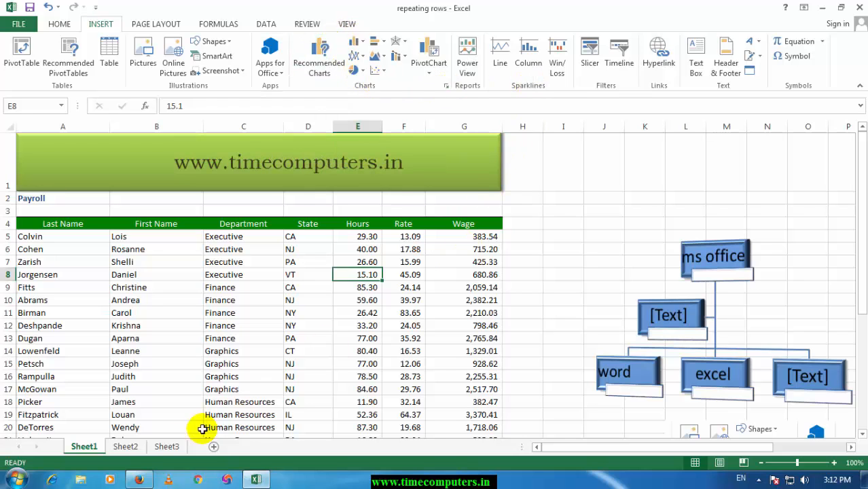
pyautogui.click(125, 446)
pyautogui.click(224, 217)
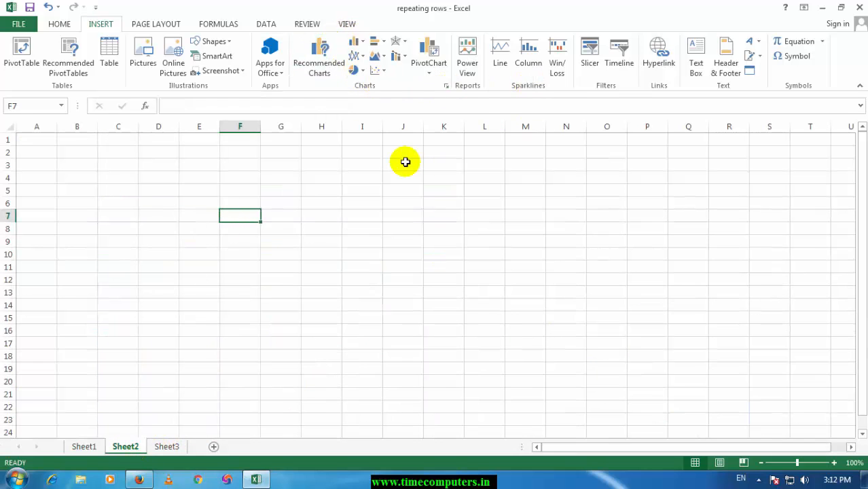
pyautogui.write('a')
pyautogui.press('Return')
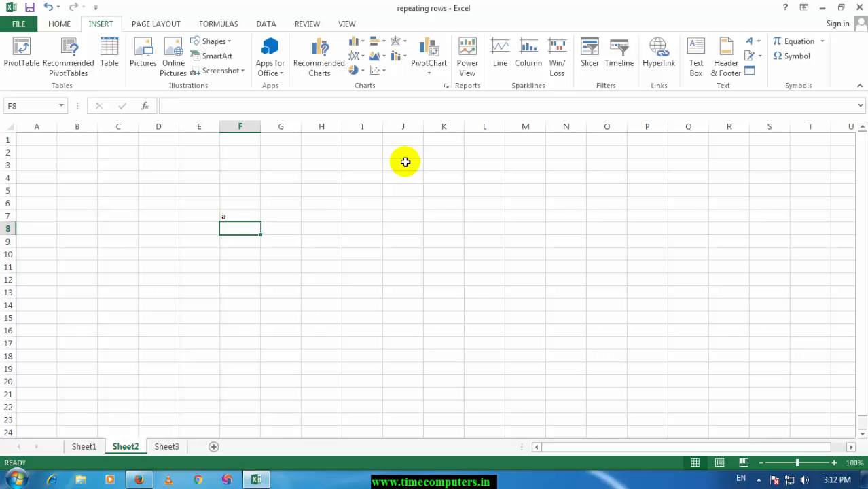
pyautogui.write('b')
pyautogui.press('Return')
pyautogui.write('c')
pyautogui.press('Up')
pyautogui.press('Up')
pyautogui.press('Up')
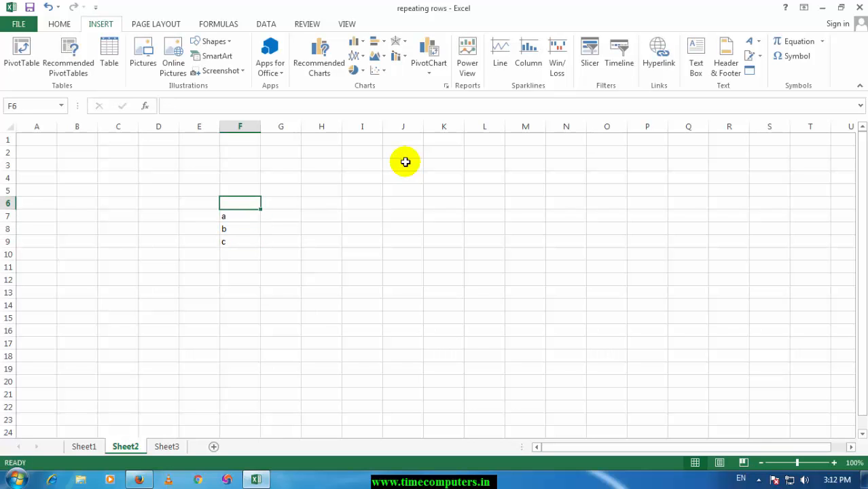
# Step: Enter the column headings t, h and e in cells G6 to I6
pyautogui.press('Right')
pyautogui.write('t')
pyautogui.press('Right')
pyautogui.write('h')
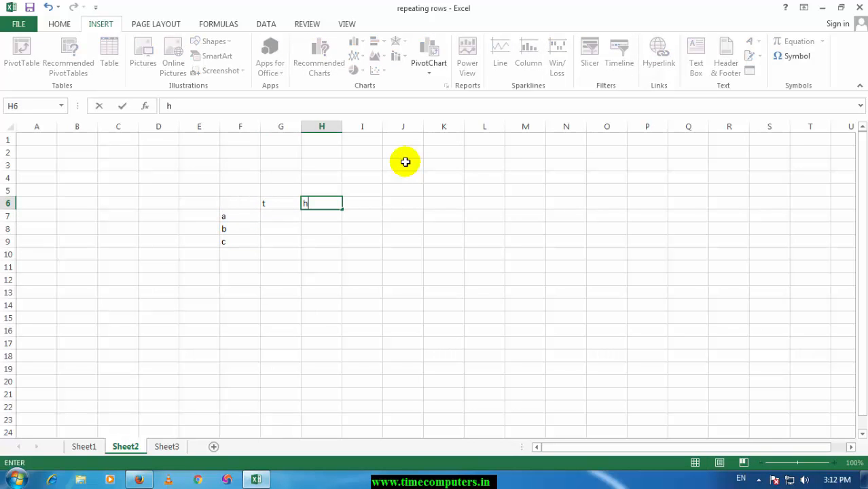
pyautogui.press('Right')
pyautogui.write('e')
pyautogui.press('Return')
# Step: Fill the t column, G7 to G9, with the values 45, 46 and 77
pyautogui.press('Left')
pyautogui.press('Left')
pyautogui.write('45')
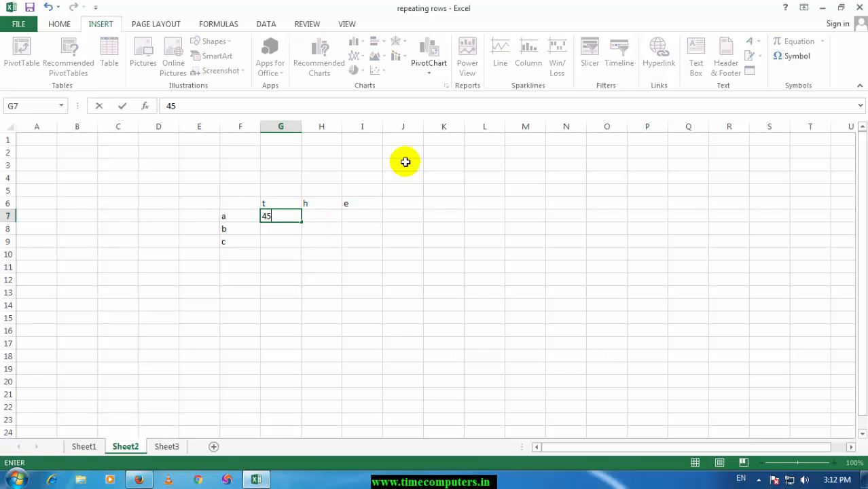
pyautogui.press('Return')
pyautogui.write('46')
pyautogui.press('Return')
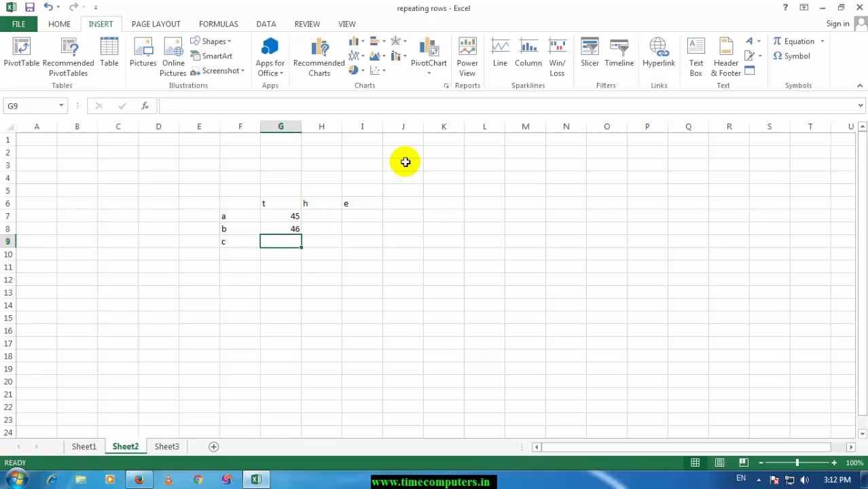
pyautogui.press('Right')
# Step: Fill the h column from H9 up to H7 with 34, 77 and 34
pyautogui.write('34')
pyautogui.press('Up')
pyautogui.write('77')
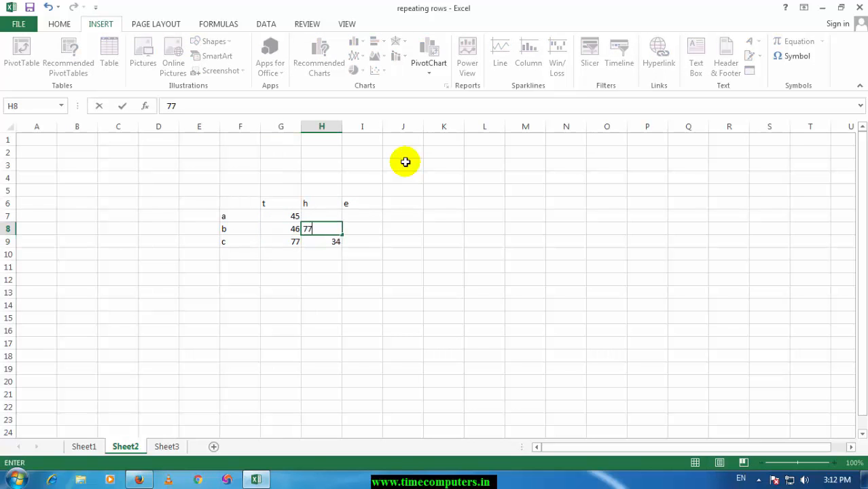
pyautogui.press('Up')
pyautogui.write('34')
# Step: Fill the e column, I7 to I9, with the values 23, 66 and 43
pyautogui.press('Right')
pyautogui.write('23')
pyautogui.press('Return')
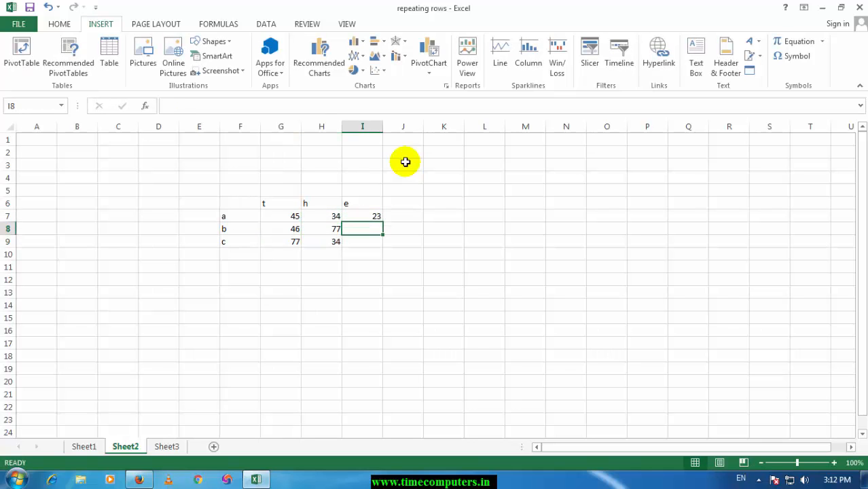
pyautogui.write('66')
pyautogui.press('Return')
pyautogui.write('43')
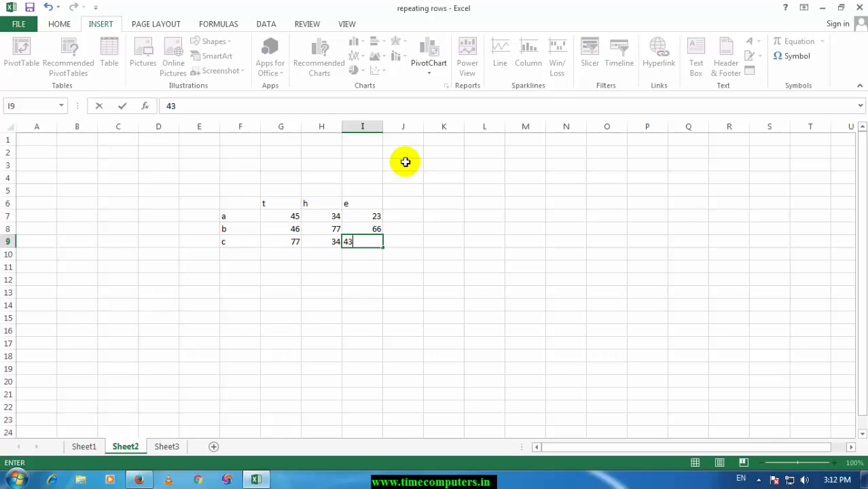
pyautogui.press('Return')
# Step: Create a column chart of the range F6:I9 on its own chart sheet, and return to Sheet2
pyautogui.moveTo(233, 203); pyautogui.dragTo(367, 248)
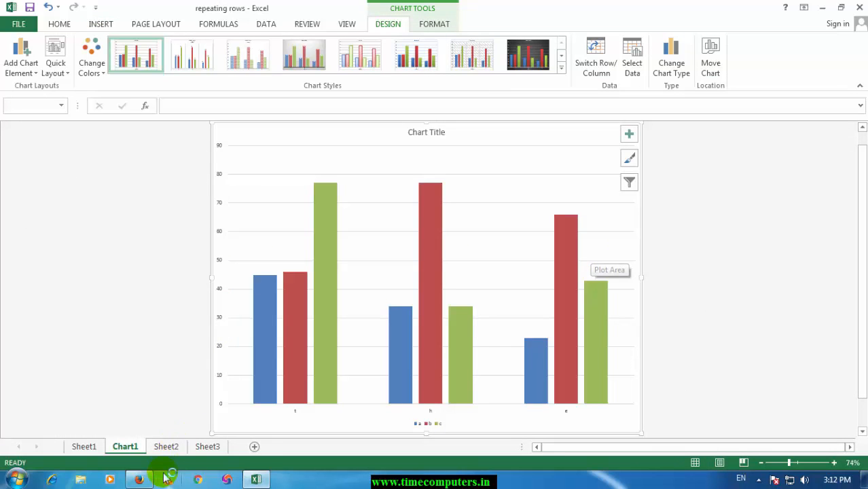
pyautogui.click(85, 447)
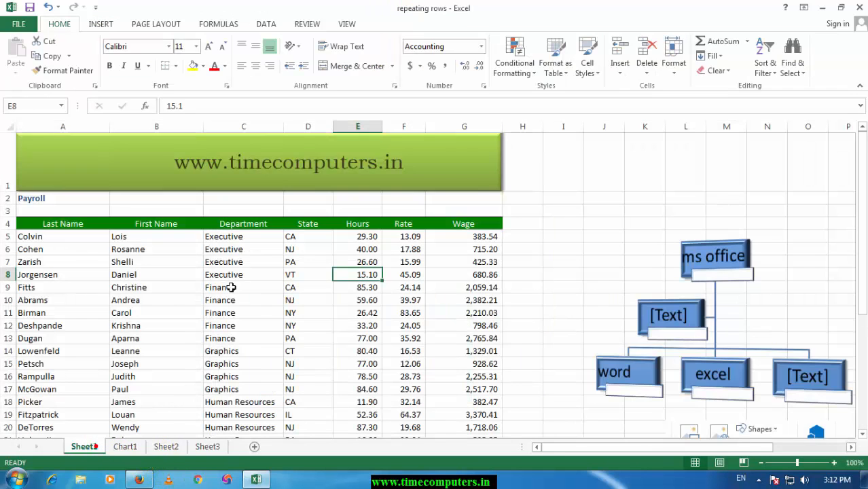
pyautogui.click(167, 446)
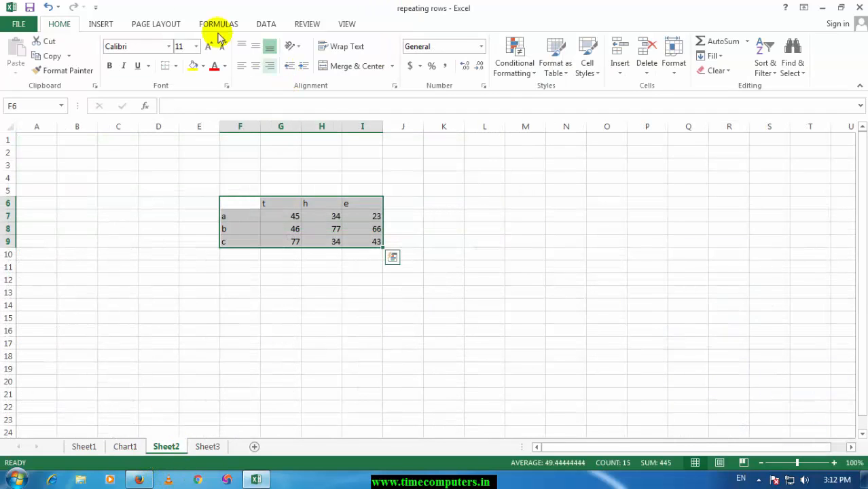
# Step: Insert a 2-D clustered column chart of the range F6:I9 on Sheet2
pyautogui.click(100, 26)
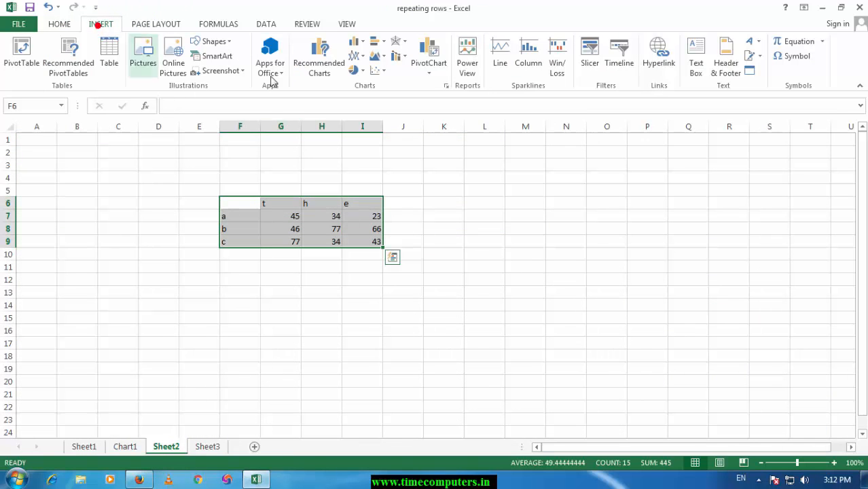
pyautogui.click(358, 44)
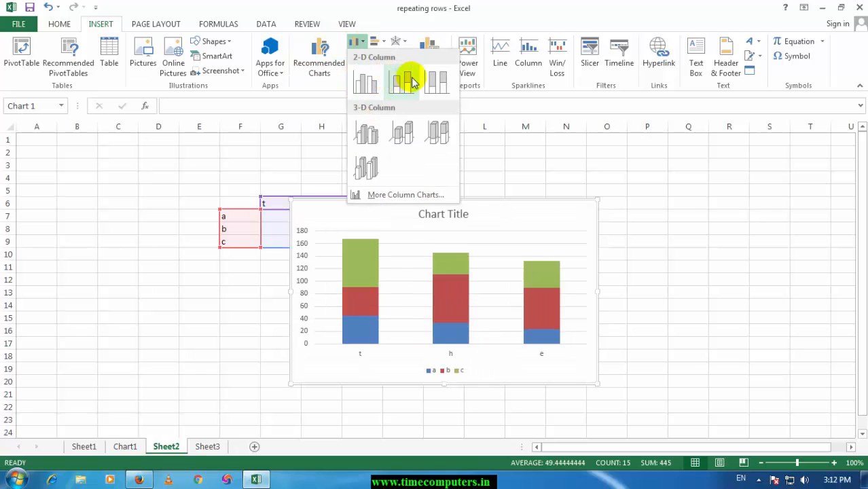
pyautogui.click(363, 83)
# Step: Shift the chart title to the chart's upper-right corner, and move the chart clear of the data to its right
pyautogui.click(429, 212)
pyautogui.moveTo(568, 211); pyautogui.dragTo(568, 211)
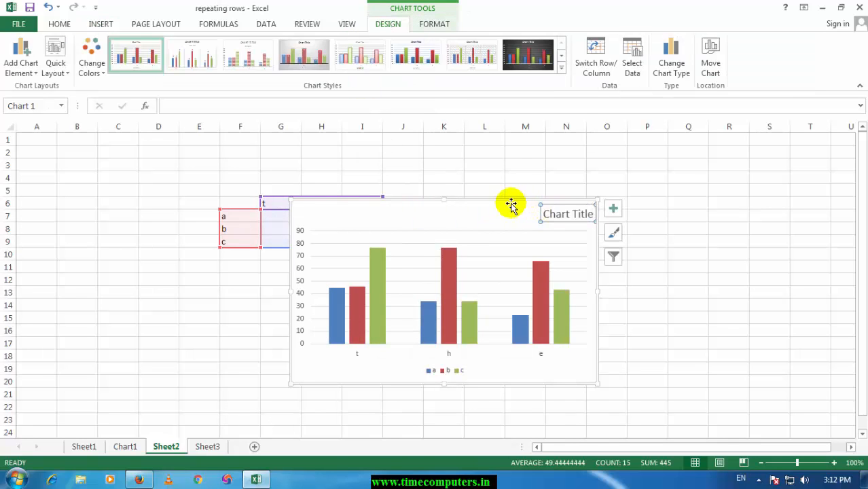
pyautogui.click(549, 212)
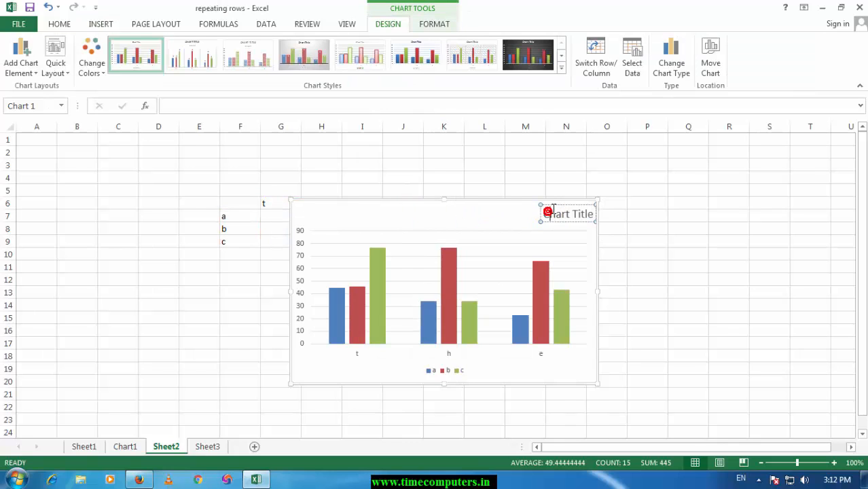
pyautogui.moveTo(443, 206); pyautogui.dragTo(622, 175)
# Step: Try dark and light chart styles, and apply the one with striped columns and the legend below the title
pyautogui.click(526, 55)
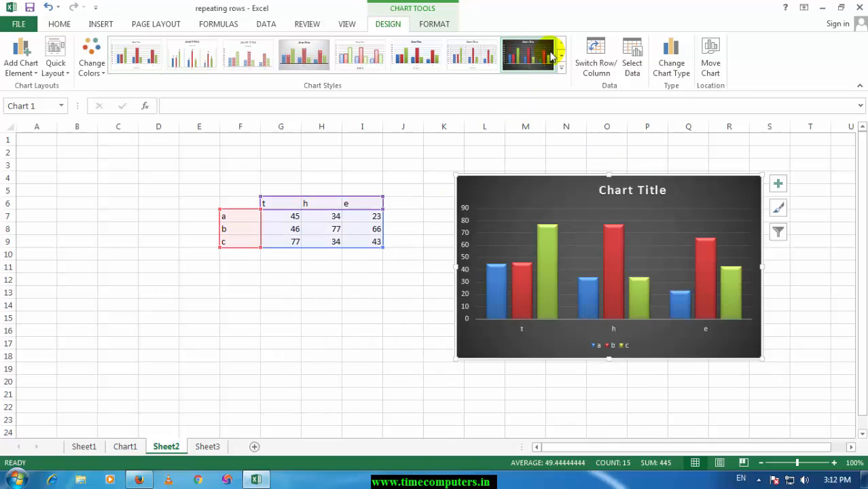
pyautogui.click(561, 55)
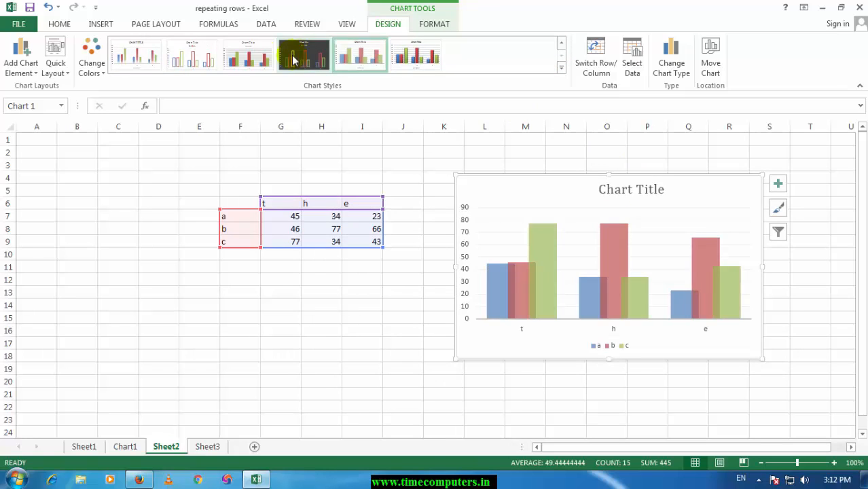
pyautogui.click(233, 56)
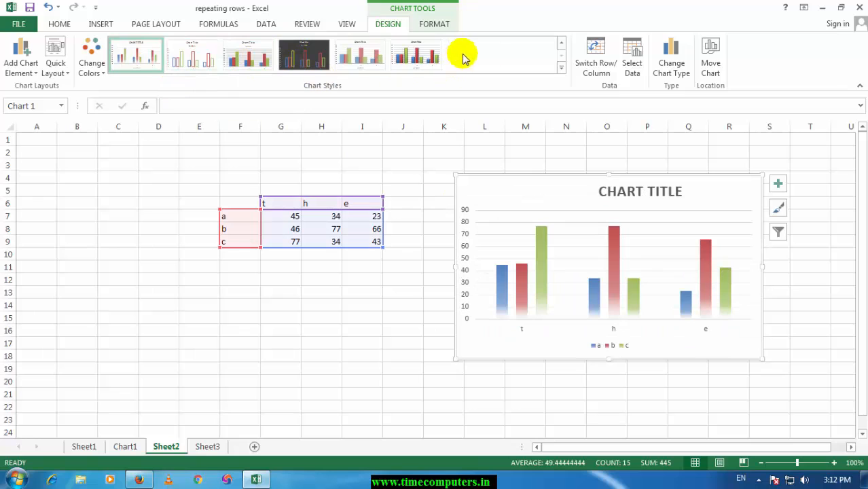
pyautogui.click(561, 44)
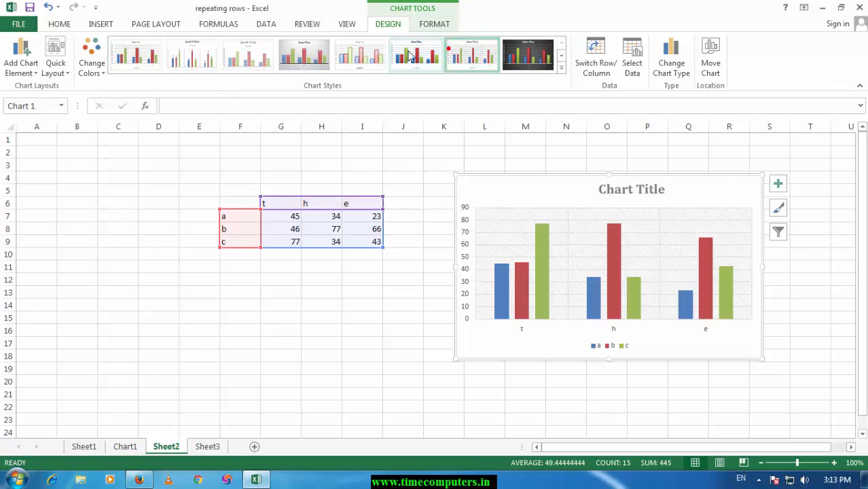
pyautogui.click(271, 50)
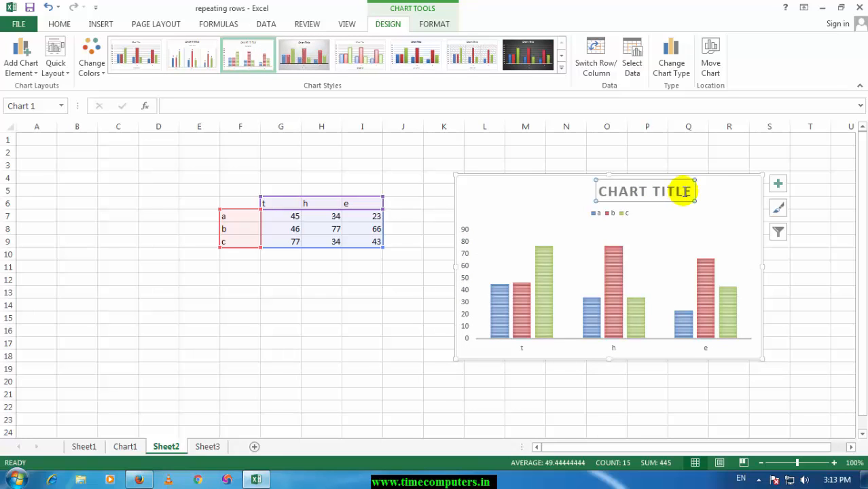
# Step: Replace the column chart's placeholder title with MARKS LIST
pyautogui.moveTo(685, 193); pyautogui.dragTo(593, 192)
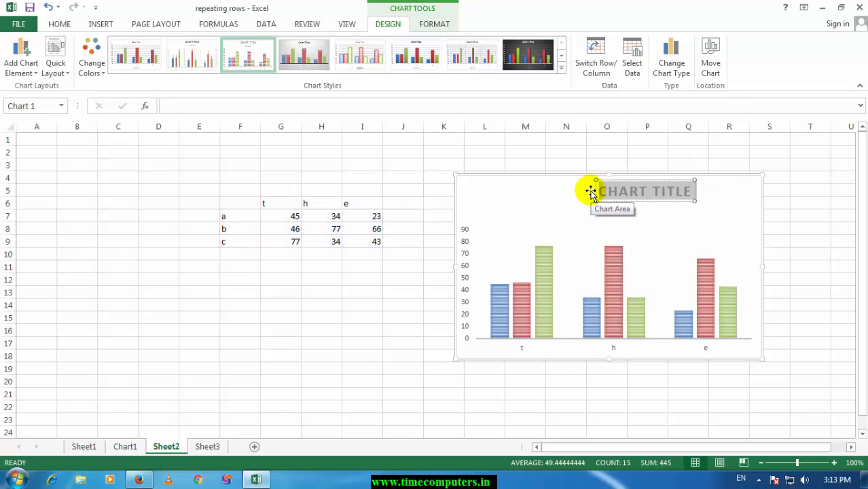
pyautogui.write('Mar')
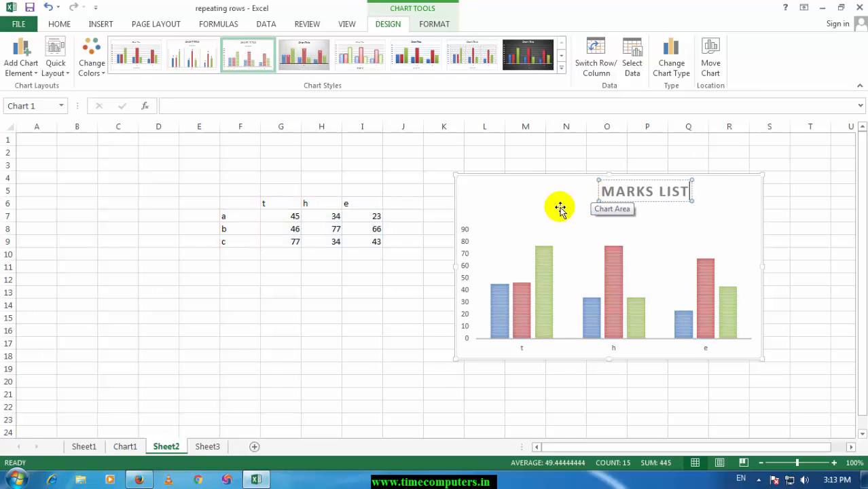
pyautogui.click(361, 317)
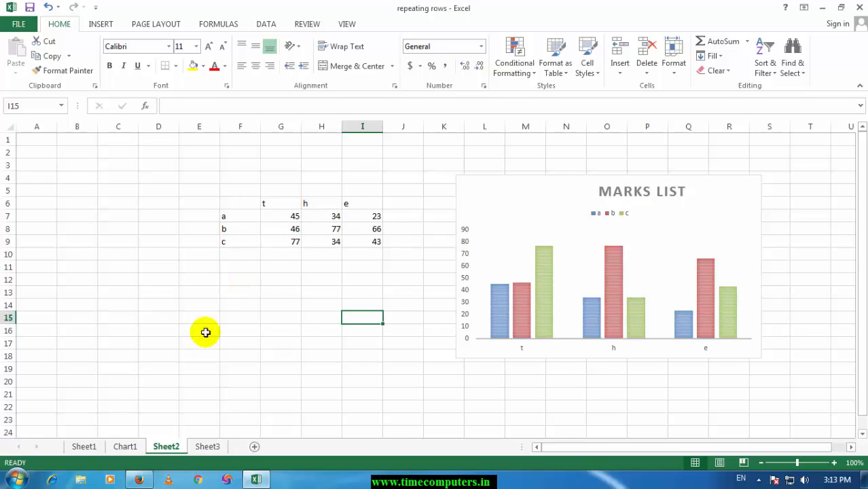
# Step: Enter the word time in cell F13, below the marks data
pyautogui.click(101, 25)
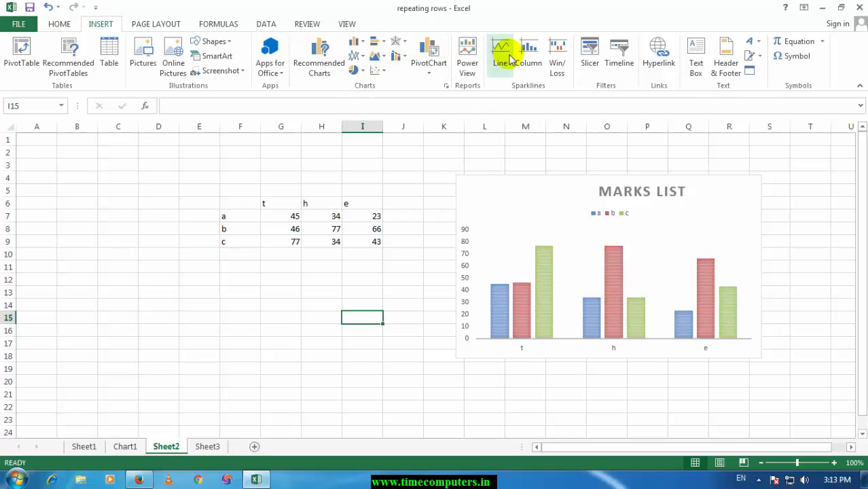
pyautogui.click(251, 215)
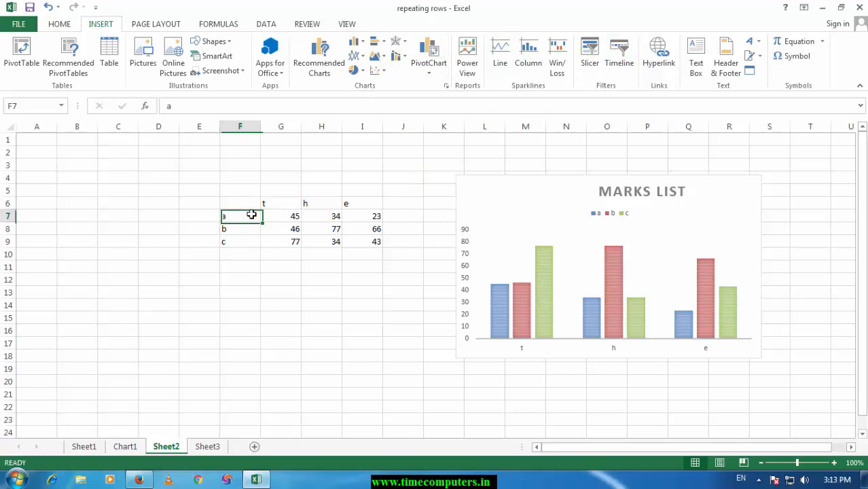
pyautogui.click(257, 295)
pyautogui.write('h')
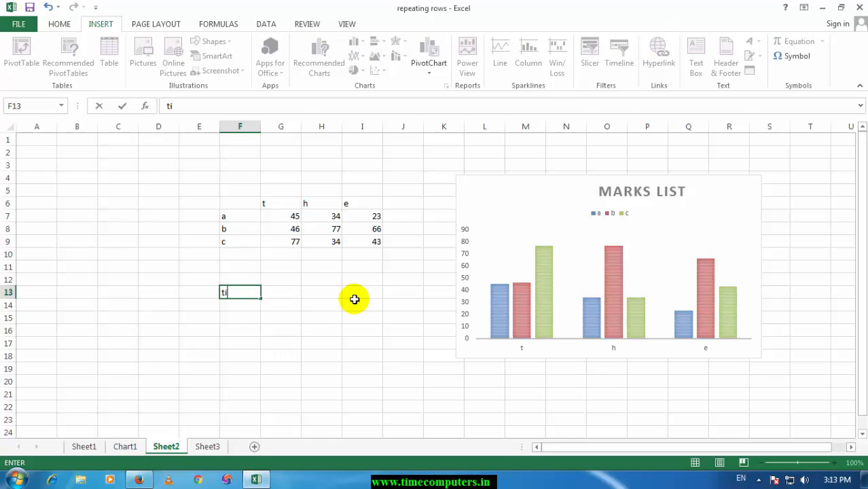
pyautogui.write('ime')
pyautogui.press('Return')
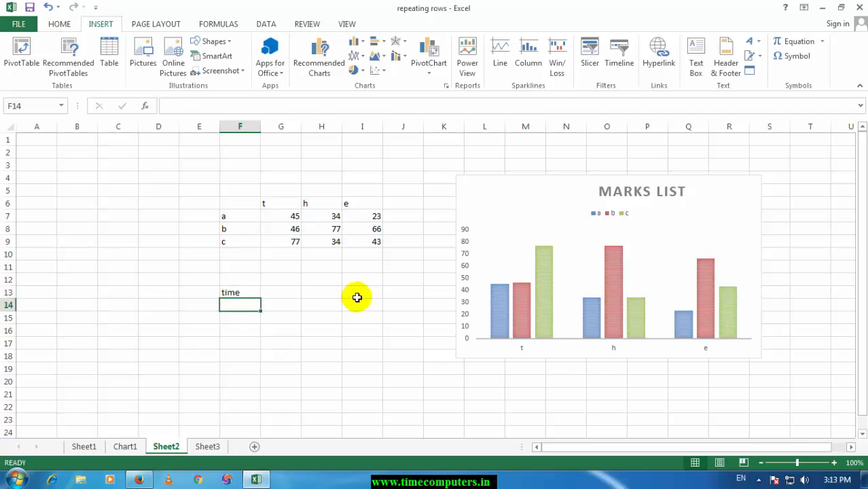
# Step: Start a hyperlink to an existing file for the word time in cell F13, and browse to My Documents
pyautogui.click(229, 293)
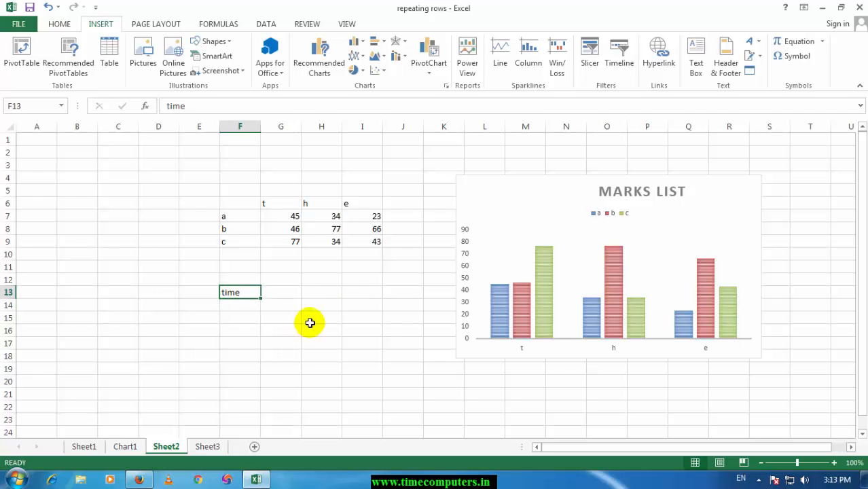
pyautogui.click(657, 65)
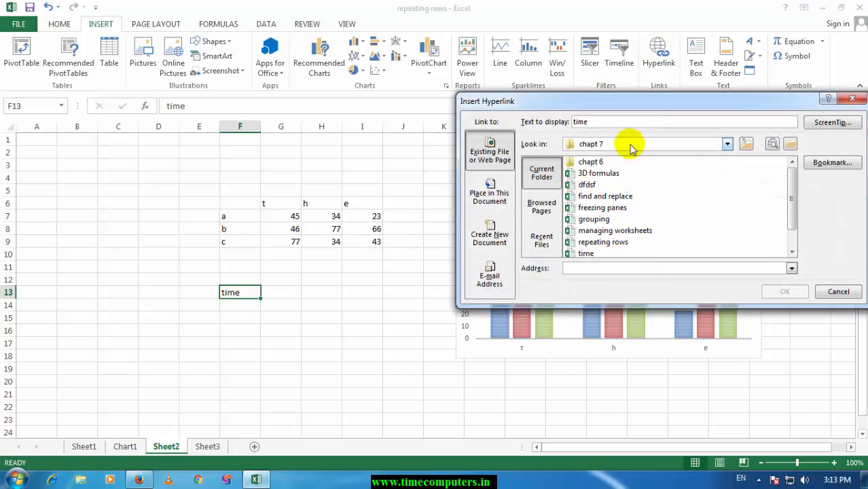
pyautogui.click(726, 144)
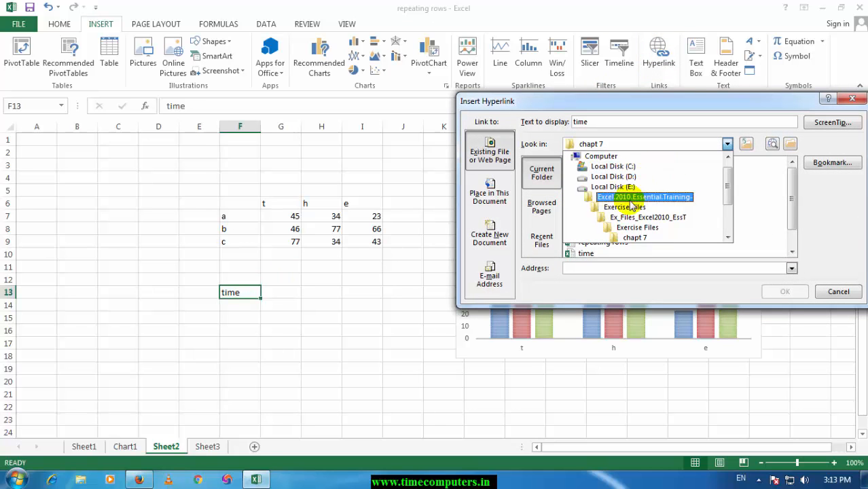
pyautogui.scroll(-3, 629, 218)
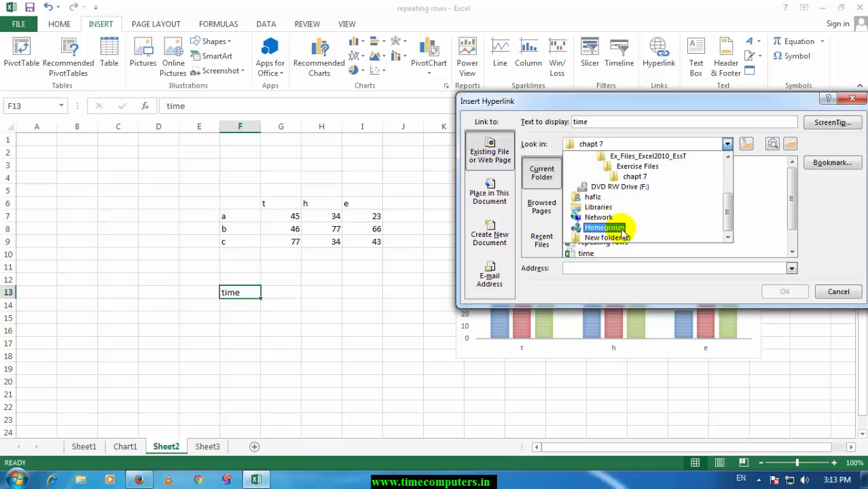
pyautogui.scroll(3, 620, 212)
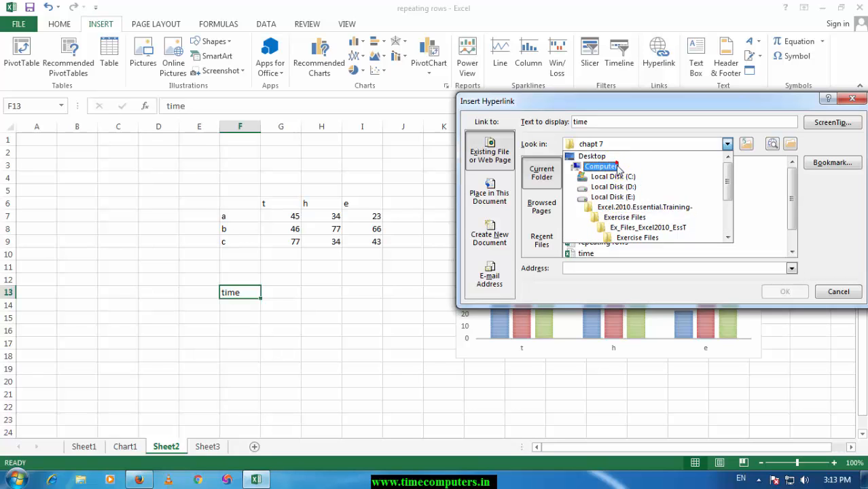
pyautogui.click(618, 168)
pyautogui.click(639, 143)
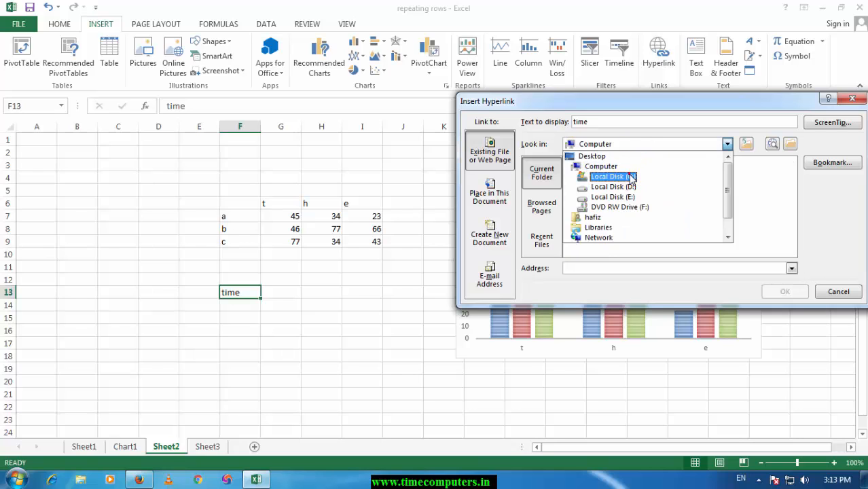
pyautogui.click(631, 177)
pyautogui.click(648, 144)
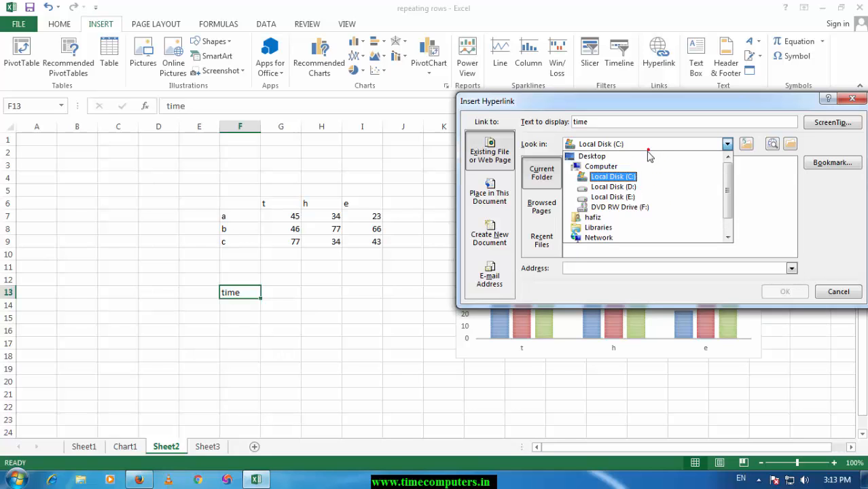
pyautogui.click(702, 123)
pyautogui.click(683, 146)
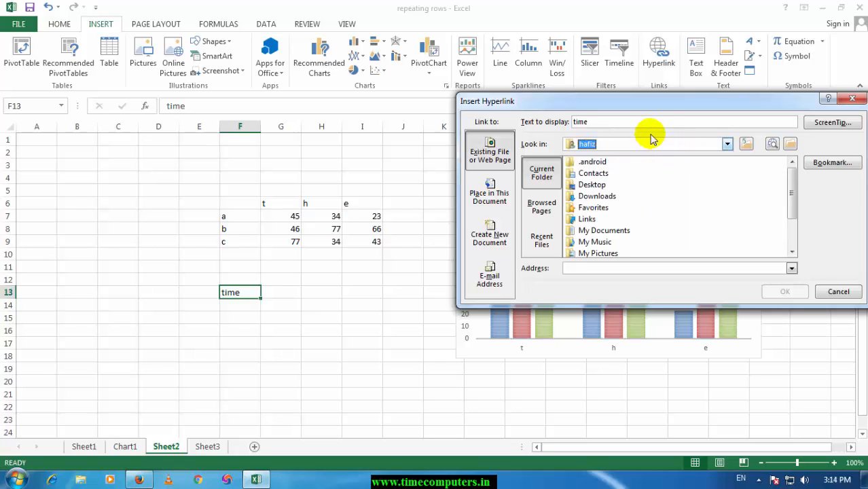
pyautogui.doubleClick(609, 235)
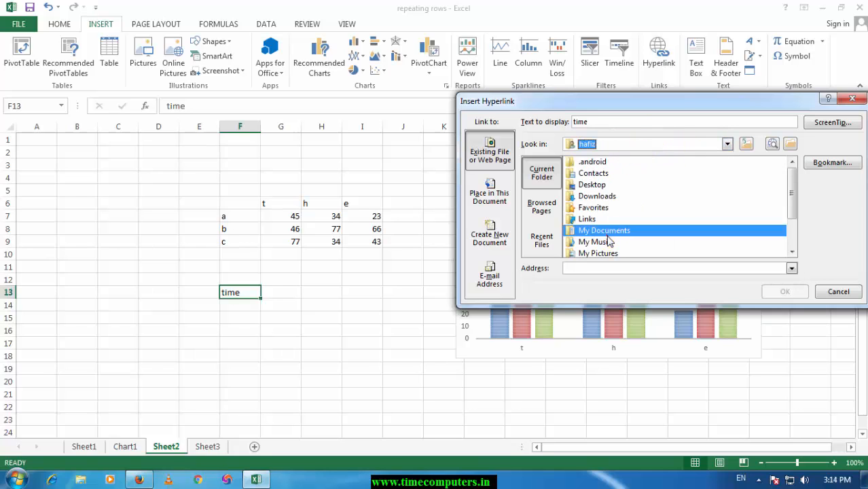
# Step: Link cell F13 to the Word document in My Documents
pyautogui.click(587, 245)
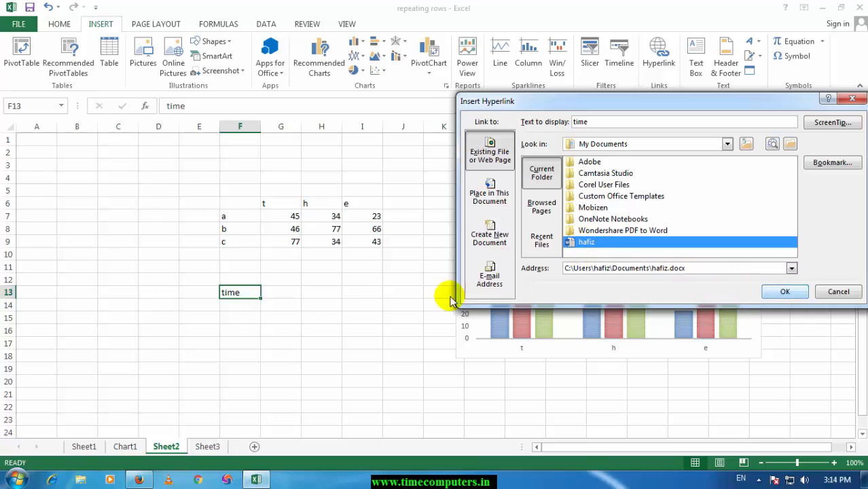
pyautogui.click(775, 291)
pyautogui.click(335, 293)
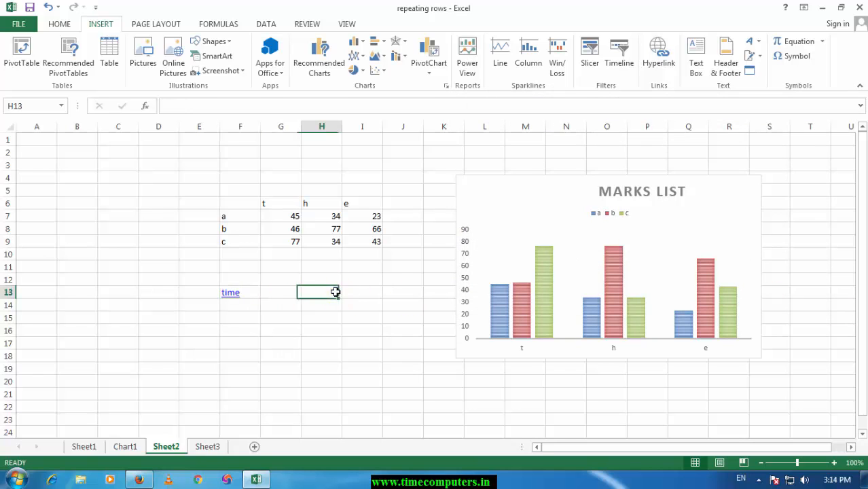
# Step: Follow the time hyperlink to open its Word document, and close the document to return to the worksheet
pyautogui.click(230, 300)
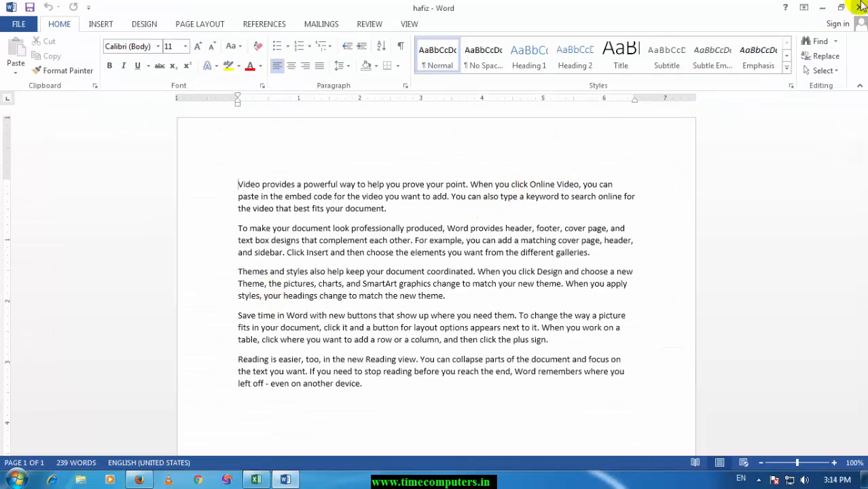
pyautogui.click(859, 8)
pyautogui.click(296, 317)
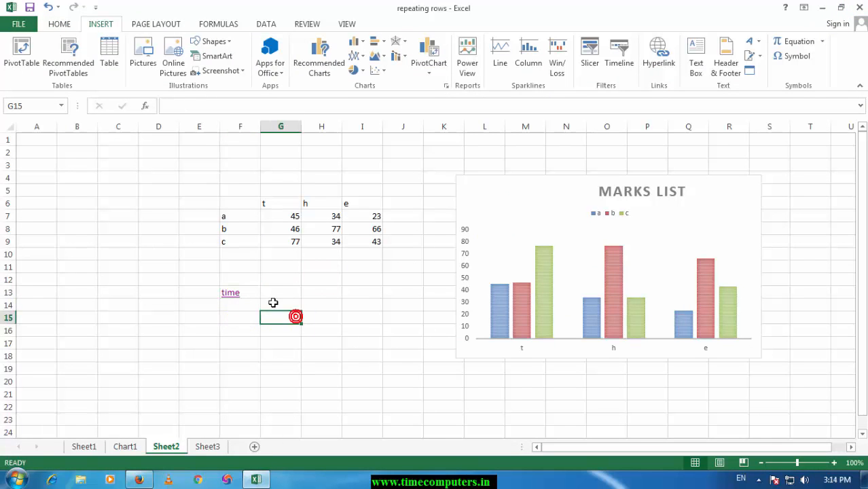
pyautogui.click(289, 293)
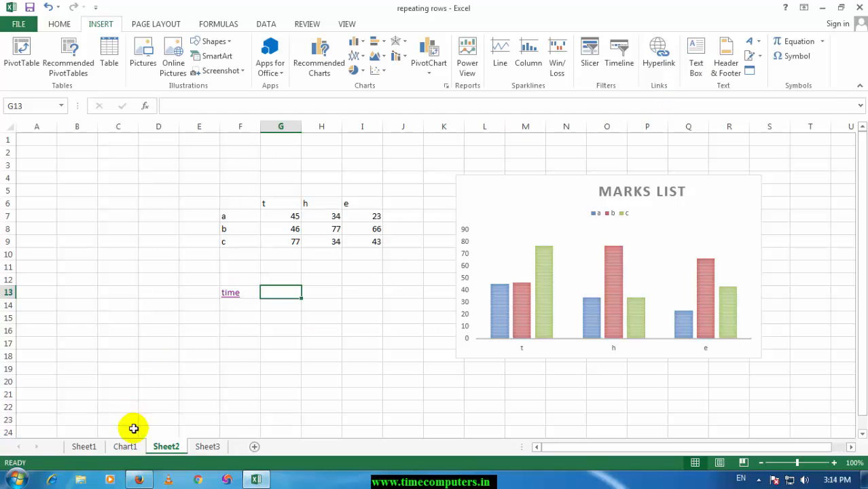
# Step: Look at the banner text box on Sheet1 and the chart on Chart1, and return to Sheet2
pyautogui.click(85, 447)
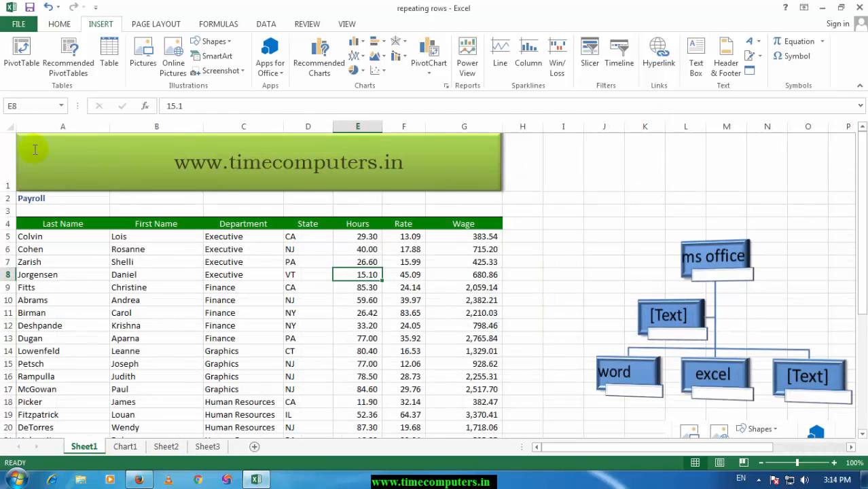
pyautogui.click(23, 142)
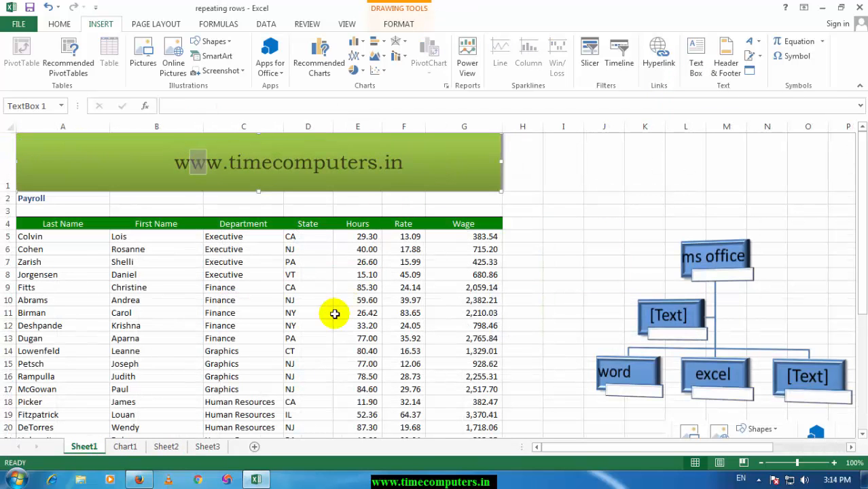
pyautogui.click(336, 313)
pyautogui.click(125, 447)
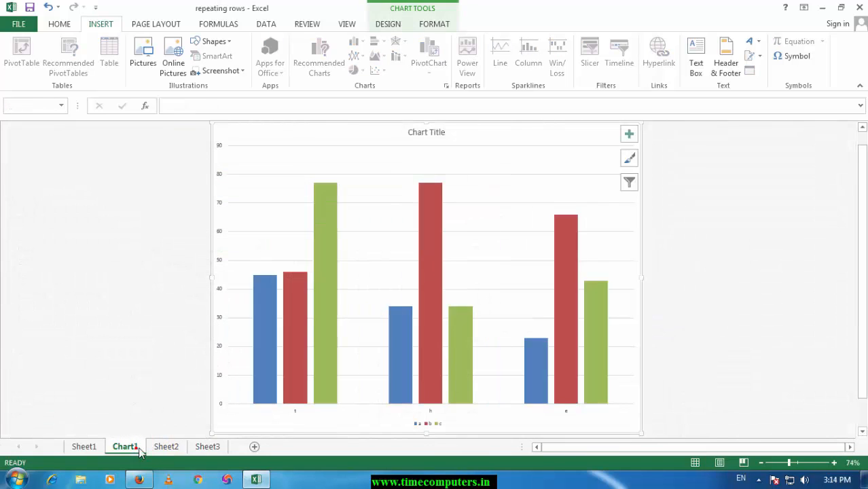
pyautogui.click(165, 447)
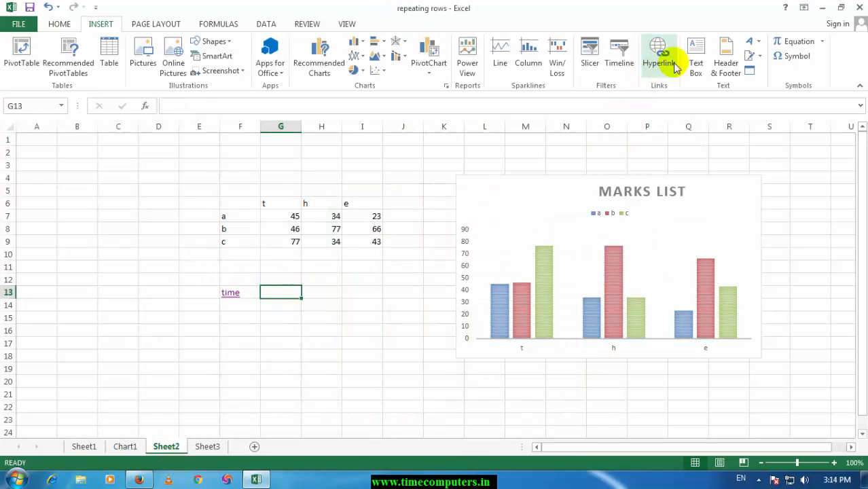
# Step: Insert a text box about 5.02 by 0.53 inches above the marks data, reading time computer educttion, and fill it light green
pyautogui.click(702, 58)
pyautogui.moveTo(159, 149)
pyautogui.mouseDown()
pyautogui.moveTo(229, 188)
pyautogui.moveTo(463, 182)
pyautogui.mouseUp()
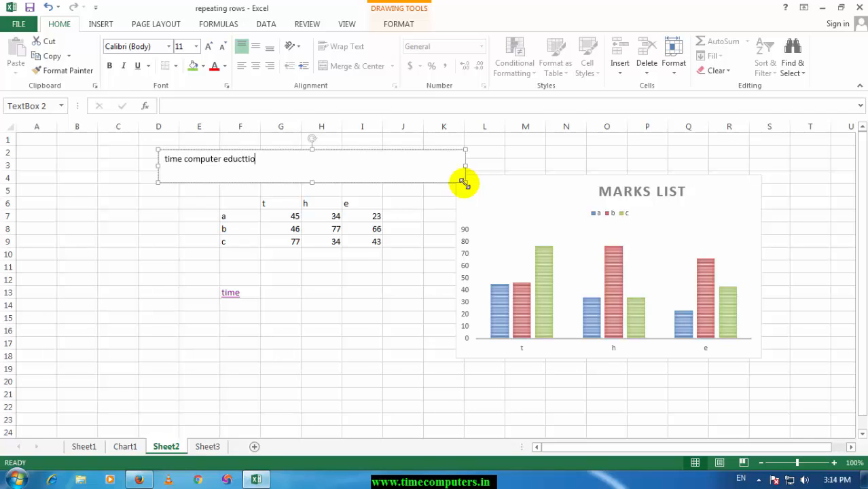
pyautogui.click(390, 26)
pyautogui.click(306, 41)
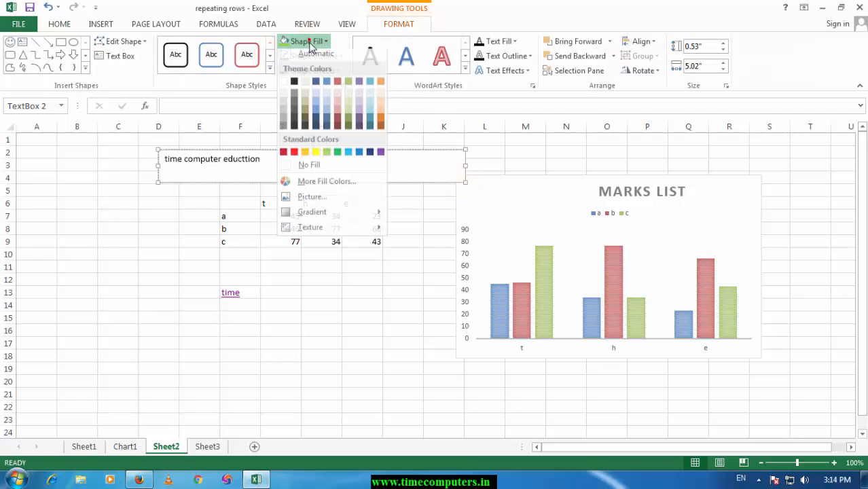
pyautogui.click(326, 155)
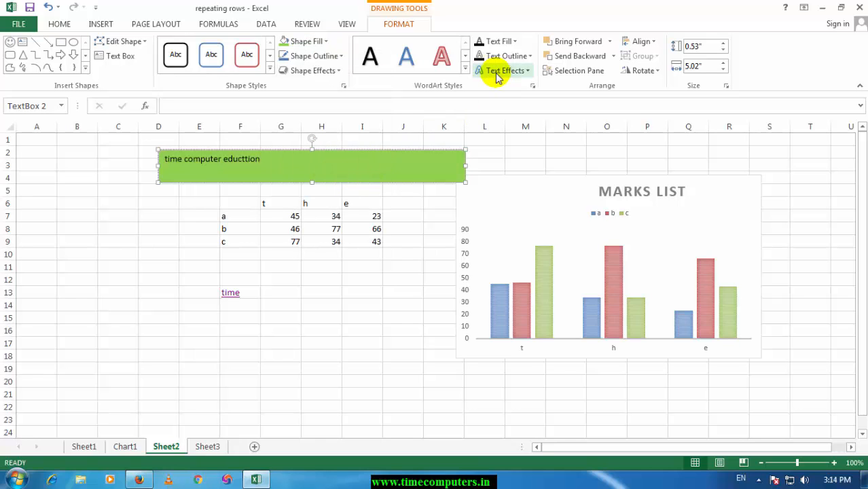
# Step: Apply a parallel 3-D rotation effect to the green text box
pyautogui.click(315, 71)
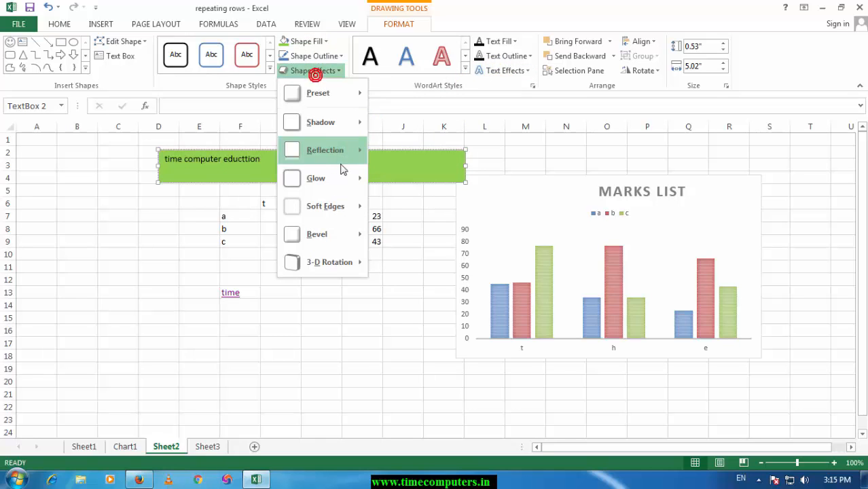
pyautogui.moveTo(343, 177)
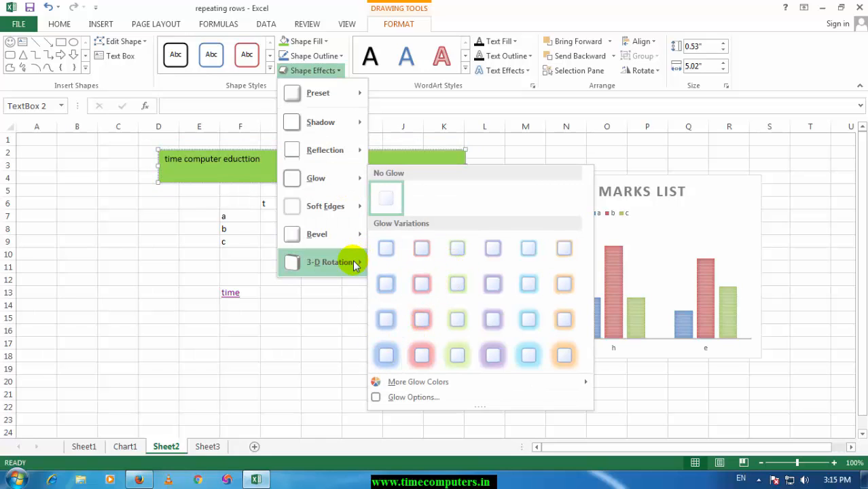
pyautogui.moveTo(354, 264)
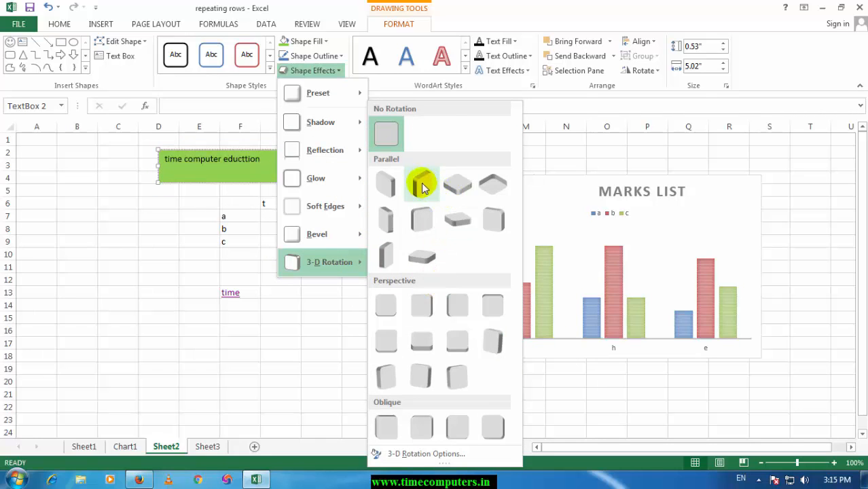
pyautogui.click(396, 223)
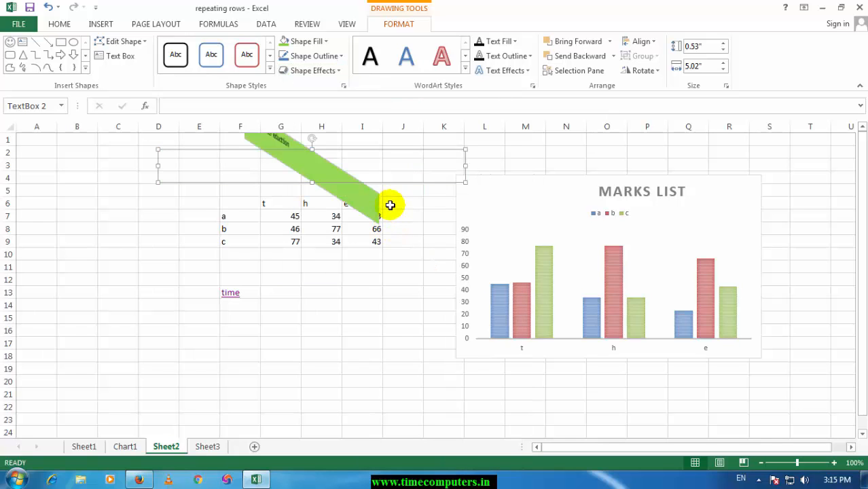
pyautogui.click(197, 229)
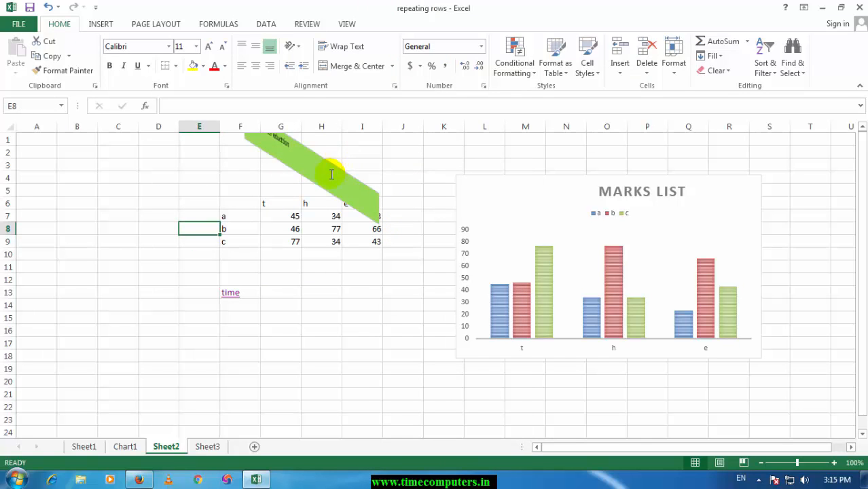
# Step: Delete the rotated green text box
pyautogui.click(332, 175)
pyautogui.click(345, 148)
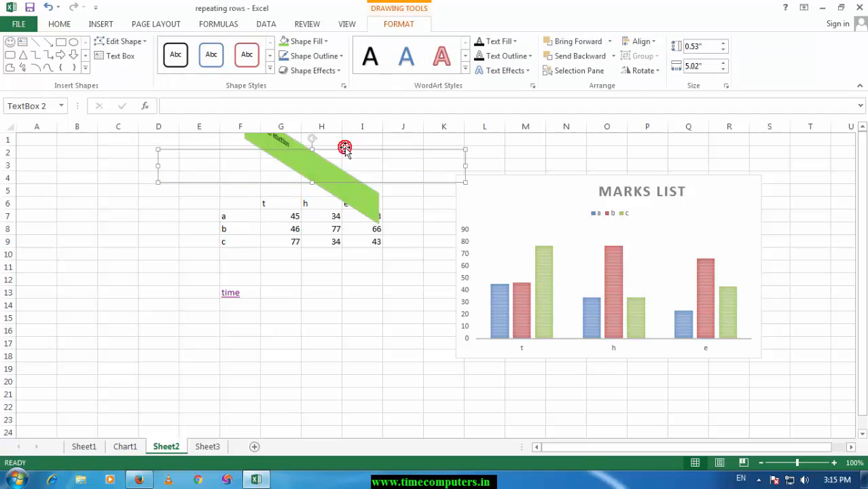
pyautogui.press('Delete')
pyautogui.click(350, 189)
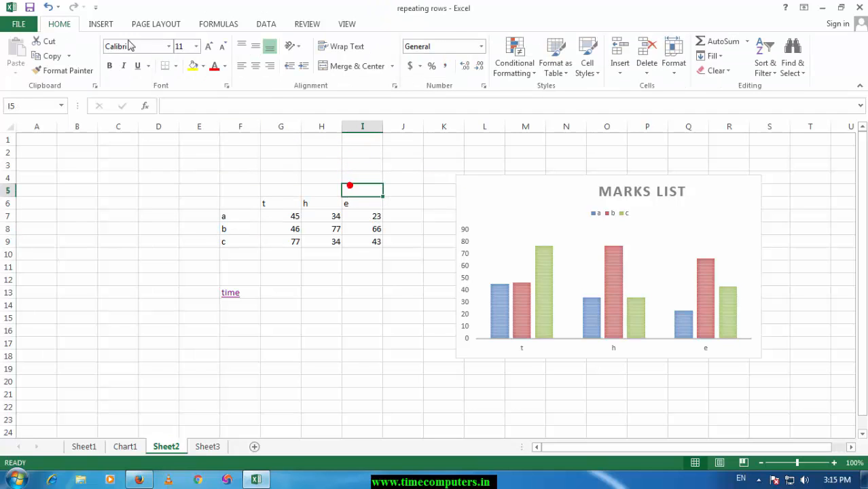
# Step: Add a page header to Sheet2 with the word time in its centre section
pyautogui.click(102, 24)
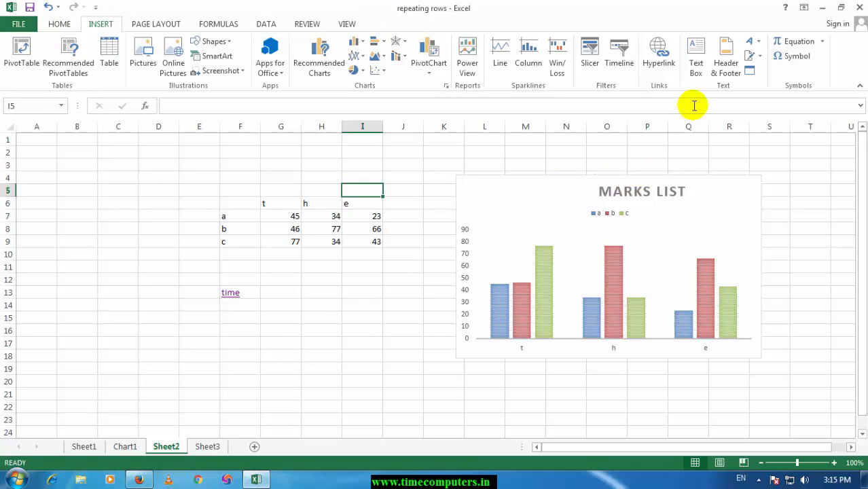
pyautogui.click(724, 65)
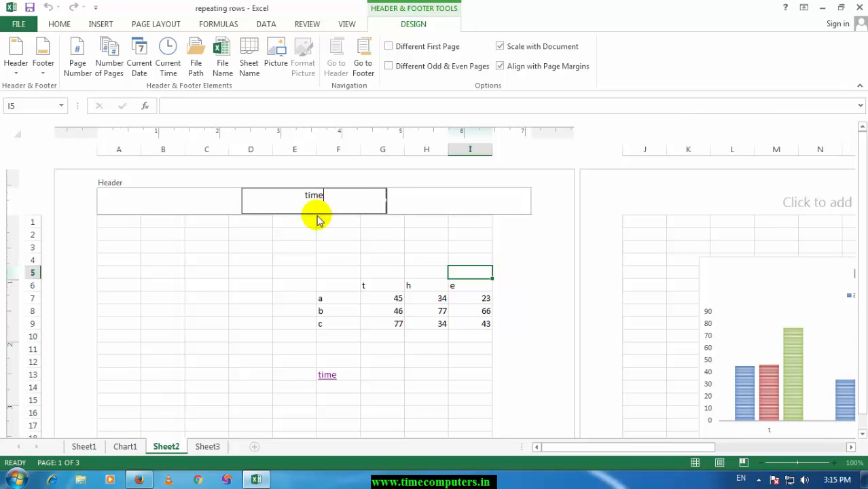
pyautogui.click(304, 259)
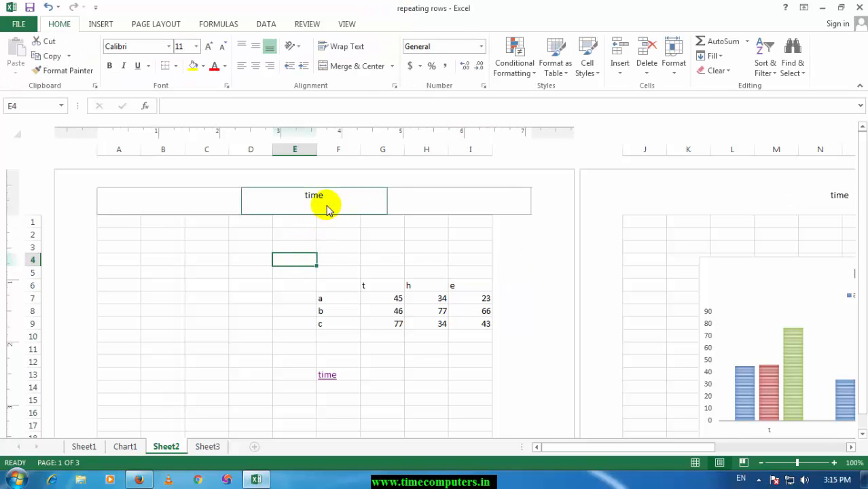
# Step: Check the header on the following pages by selecting cells F53 and O57, and return to cell D3 on the first page
pyautogui.scroll(-15, 333, 231)
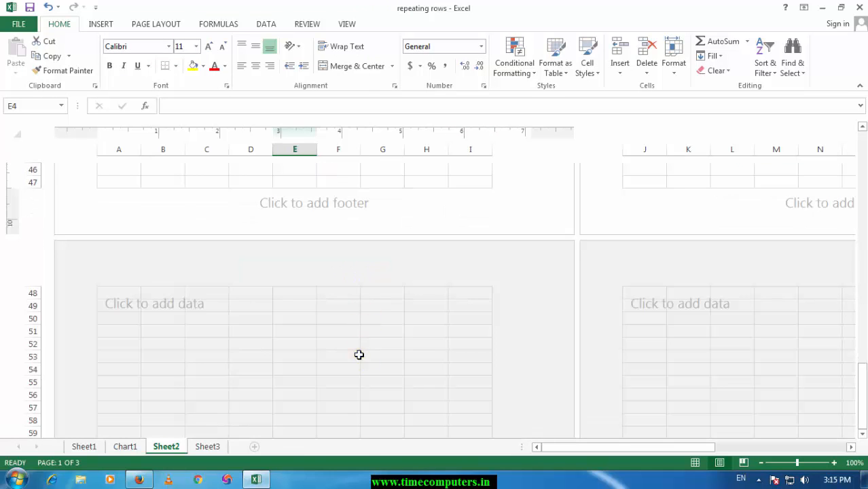
pyautogui.click(359, 355)
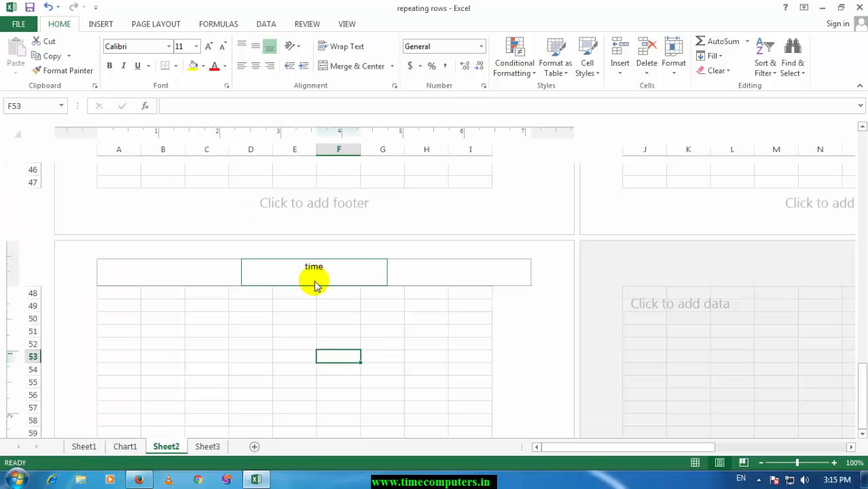
pyautogui.click(843, 405)
pyautogui.scroll(6, 782, 245)
pyautogui.scroll(10, 782, 244)
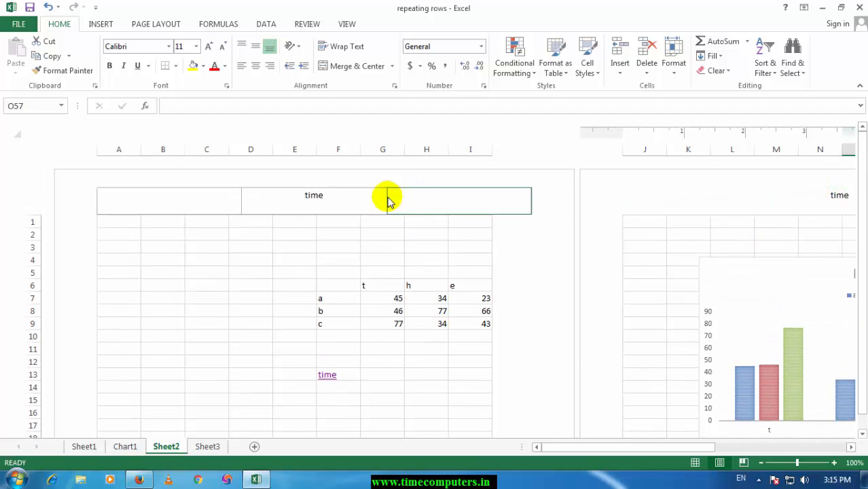
pyautogui.click(253, 247)
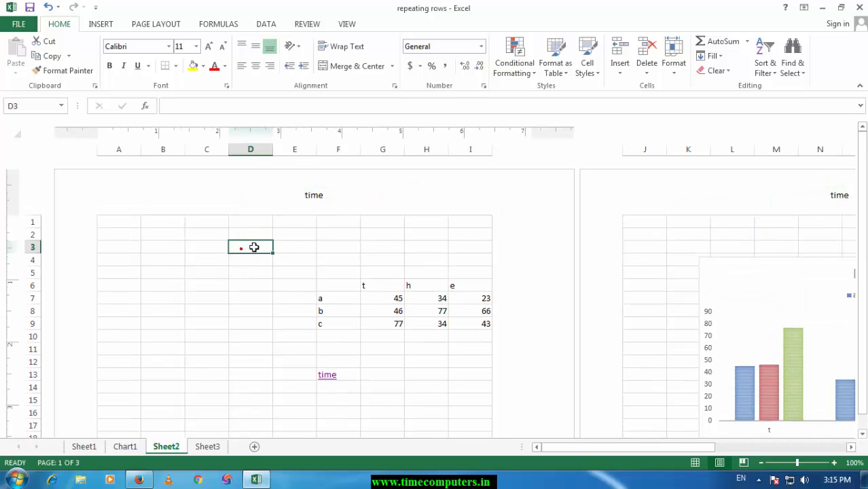
pyautogui.click(103, 24)
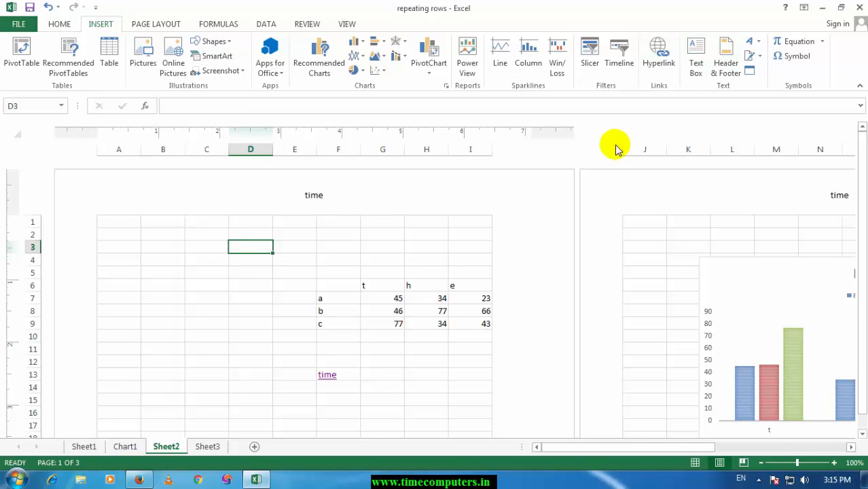
# Step: Insert a WordArt reading time in the black style with a blue shadow on the first page of Sheet2, around D22:F26
pyautogui.click(760, 42)
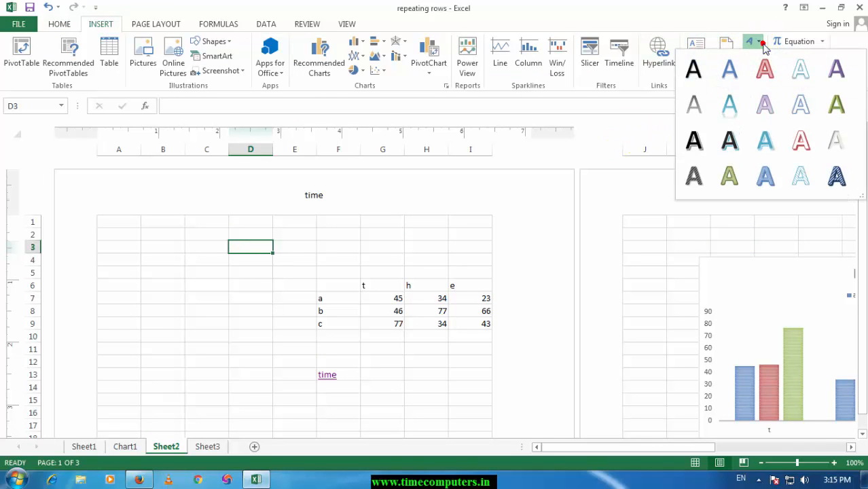
pyautogui.click(730, 139)
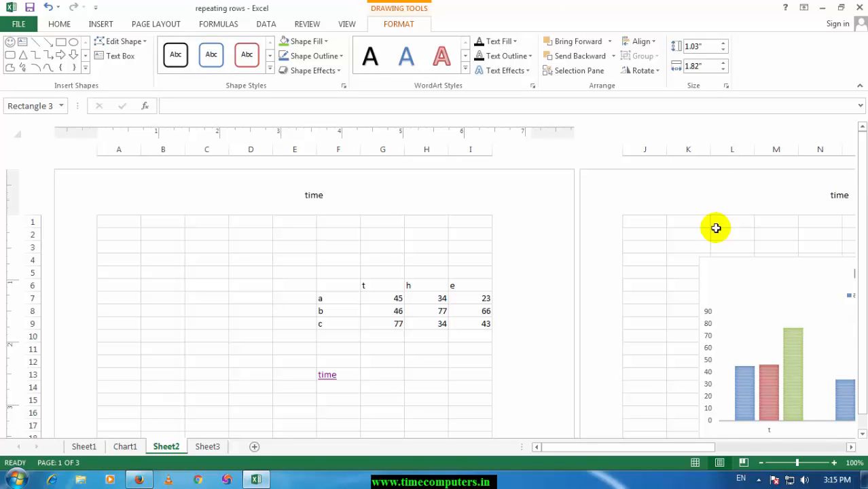
pyautogui.click(365, 361)
pyautogui.scroll(-12, 380, 348)
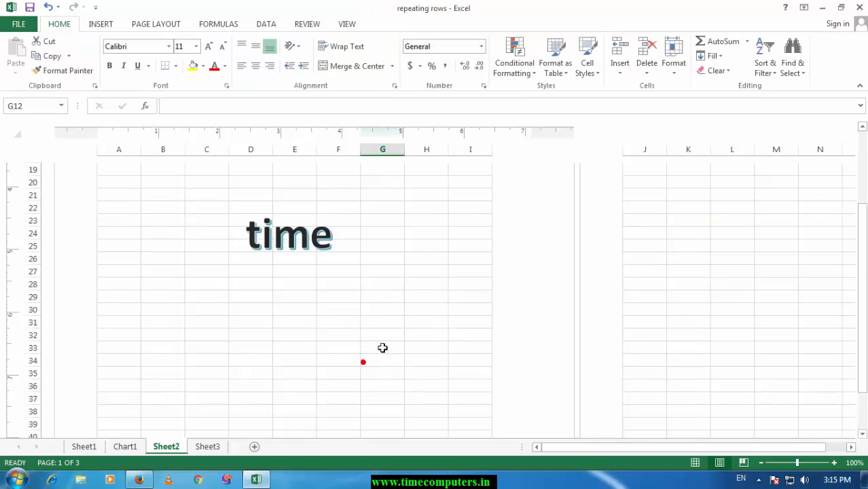
pyautogui.scroll(5, 367, 292)
pyautogui.scroll(1, 352, 282)
# Step: Fill the background of the time WordArt box with the standard light green colour
pyautogui.click(272, 239)
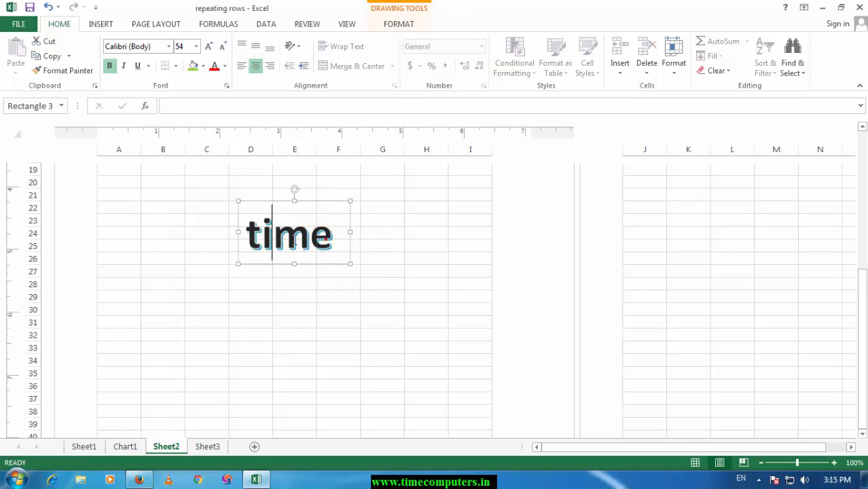
pyautogui.moveTo(326, 239); pyautogui.dragTo(233, 240)
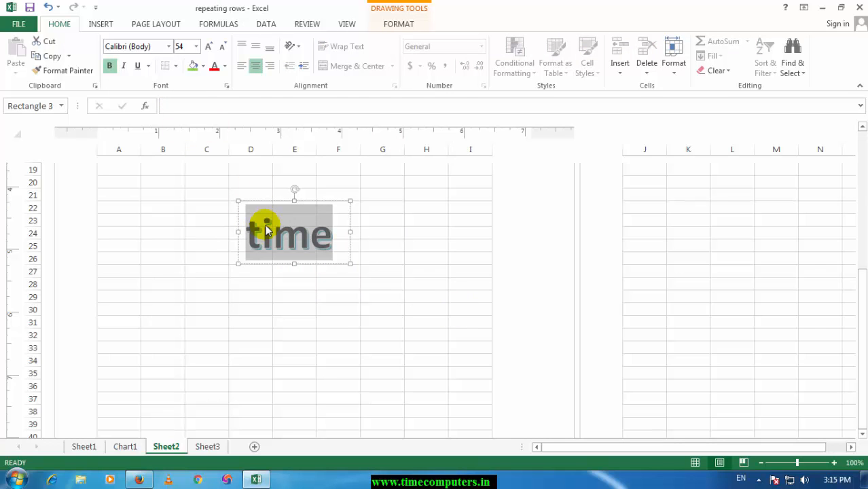
pyautogui.click(104, 23)
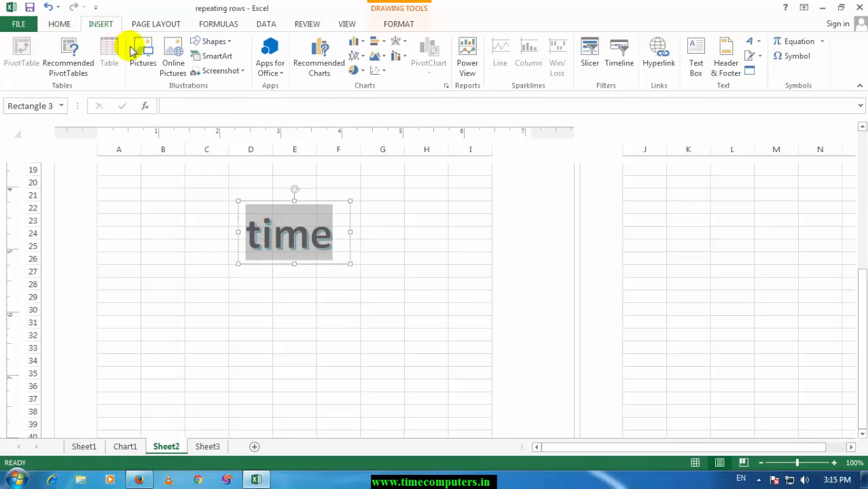
pyautogui.click(286, 234)
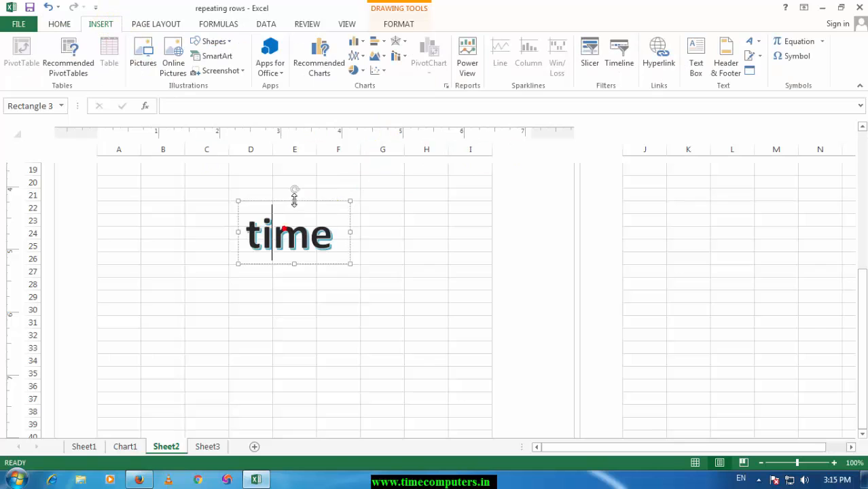
pyautogui.click(407, 27)
pyautogui.click(305, 42)
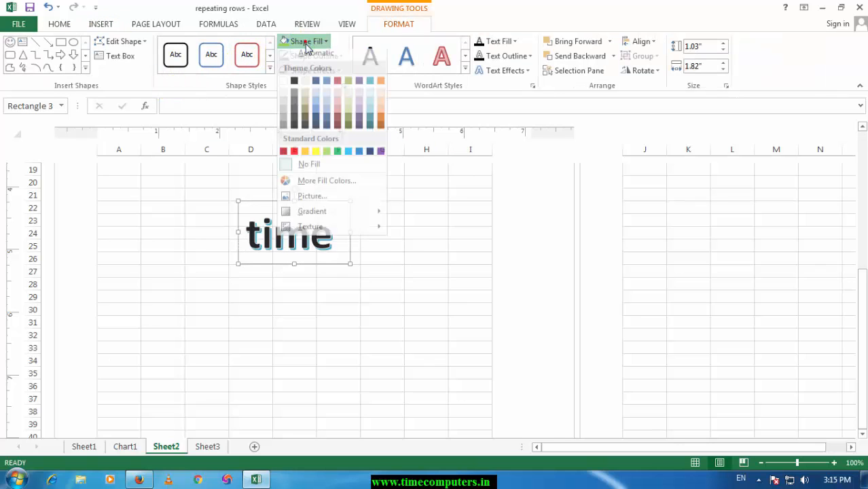
pyautogui.click(327, 157)
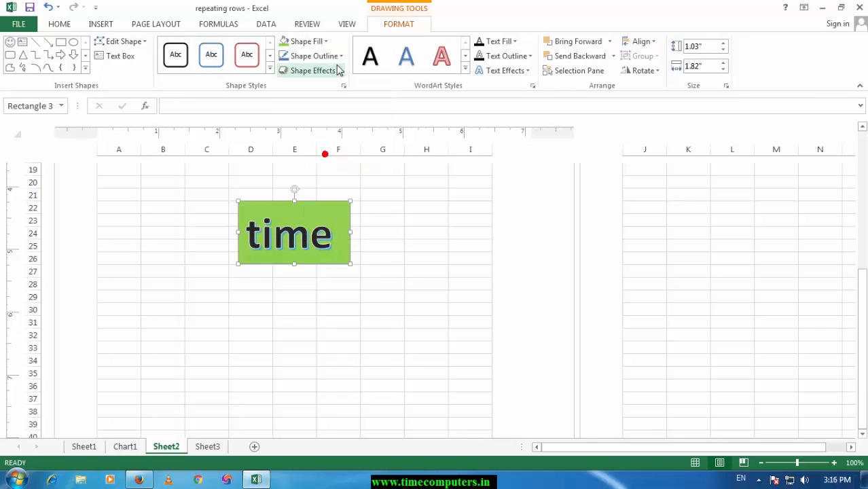
# Step: Set the WordArt's text fill to yellow and its text outline weight to 1 pt
pyautogui.click(516, 42)
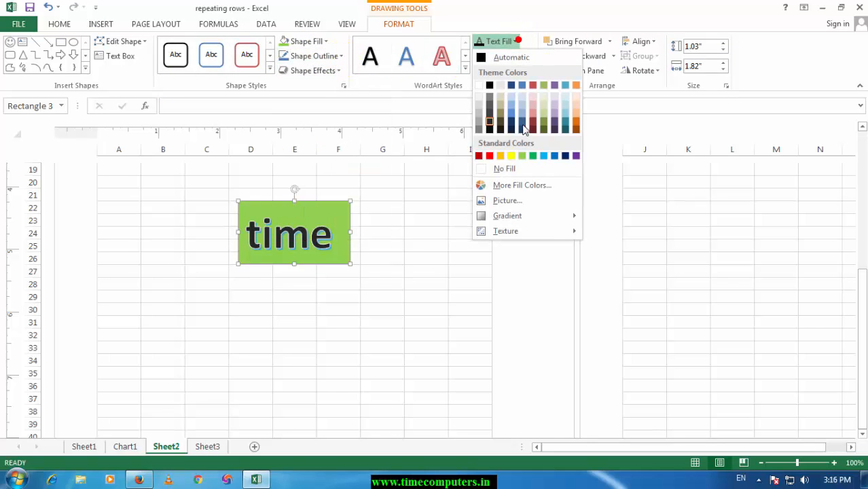
pyautogui.click(514, 157)
pyautogui.click(505, 55)
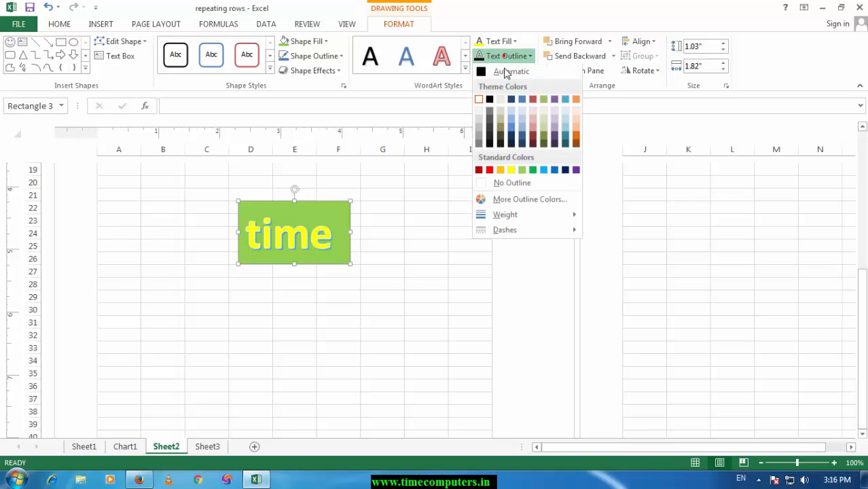
pyautogui.moveTo(575, 219)
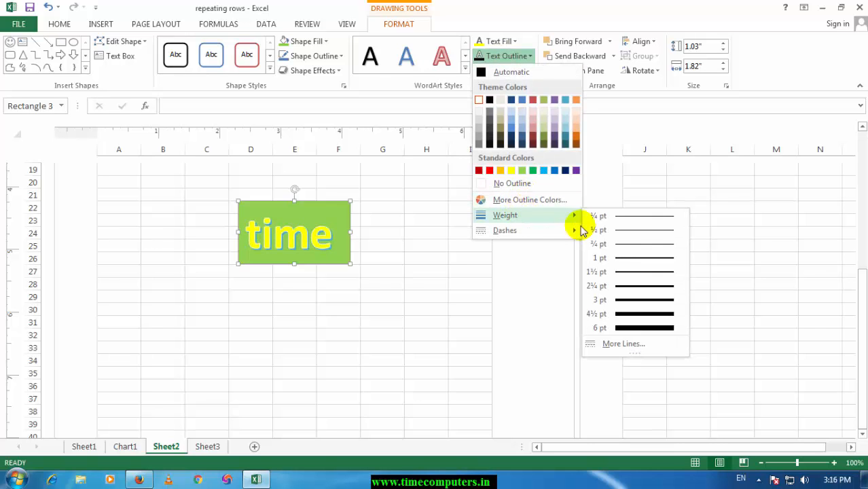
pyautogui.click(625, 255)
# Step: Apply the last Parallel 3-D rotation preset and the three-line circular Warp transform to the WordArt text
pyautogui.click(503, 70)
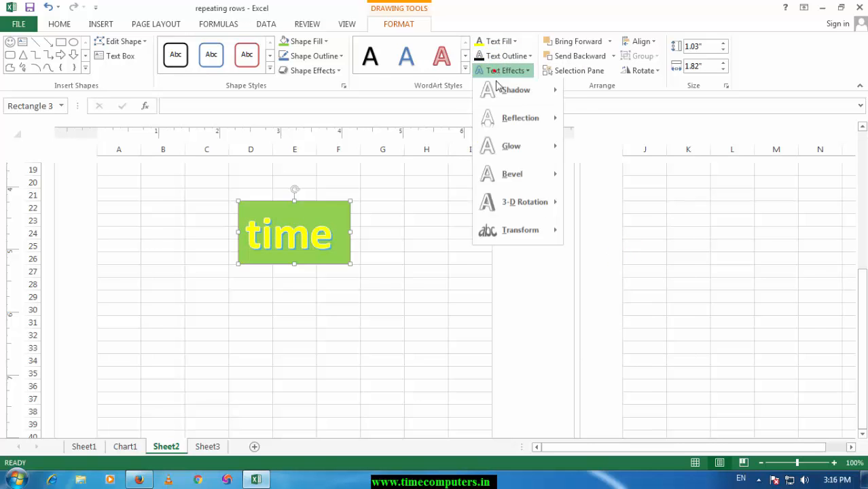
pyautogui.click(520, 213)
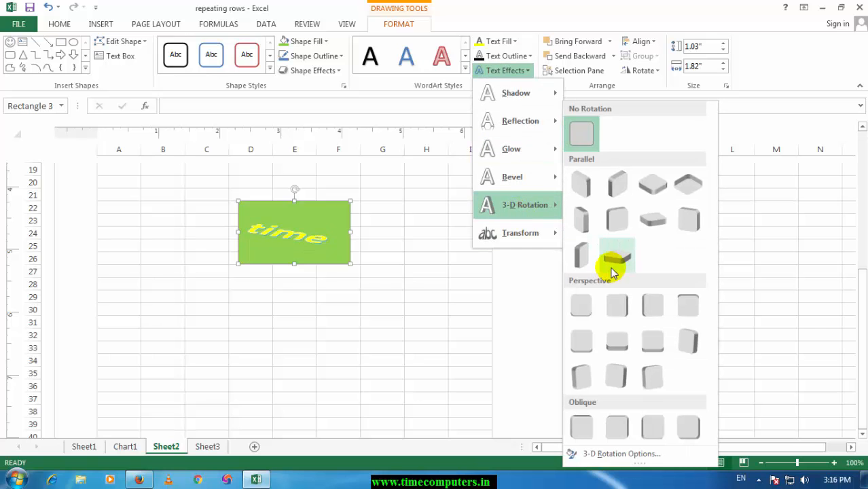
pyautogui.click(609, 267)
pyautogui.click(506, 70)
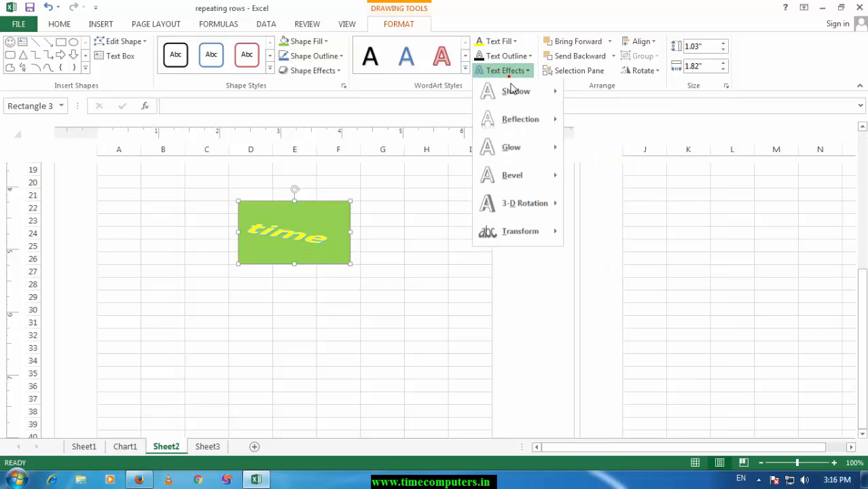
pyautogui.moveTo(559, 243)
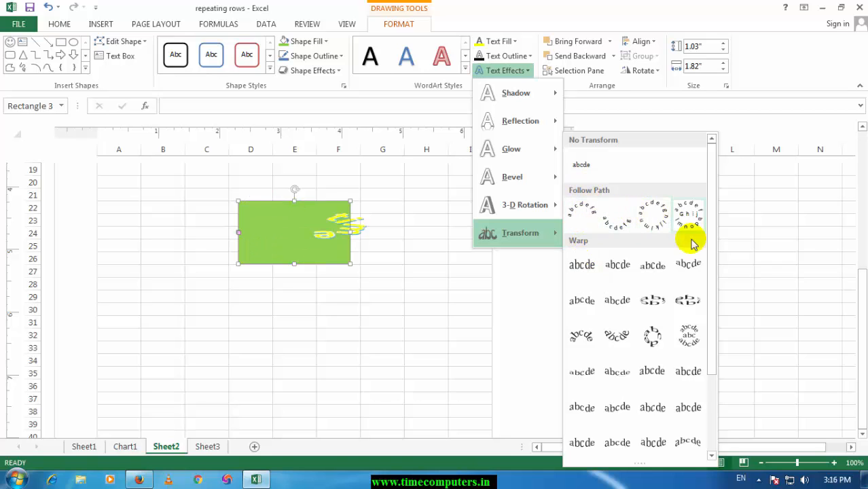
pyautogui.click(677, 335)
pyautogui.click(432, 251)
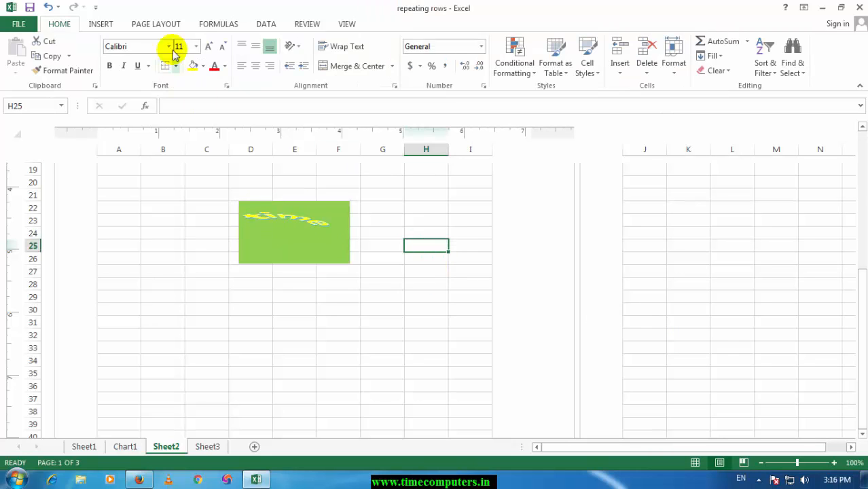
# Step: Add a Microsoft Office signature line with the signer's name, title md and e-mail address, and place it around A33:D39
pyautogui.click(104, 24)
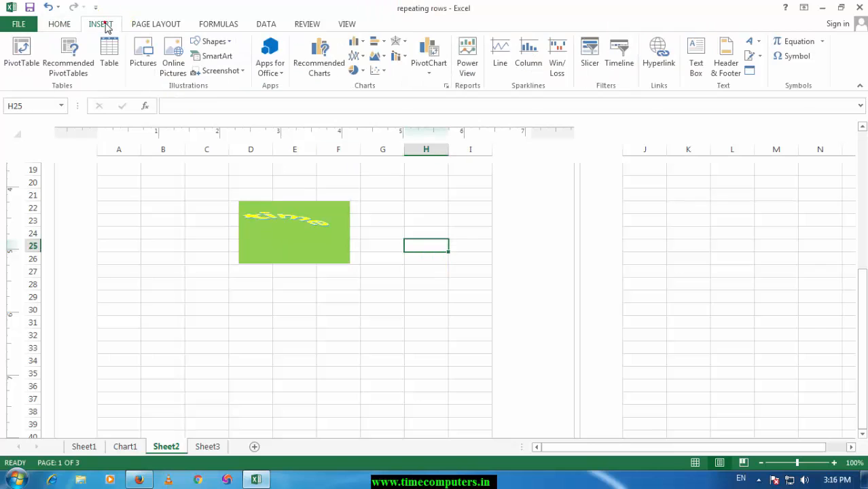
pyautogui.click(761, 57)
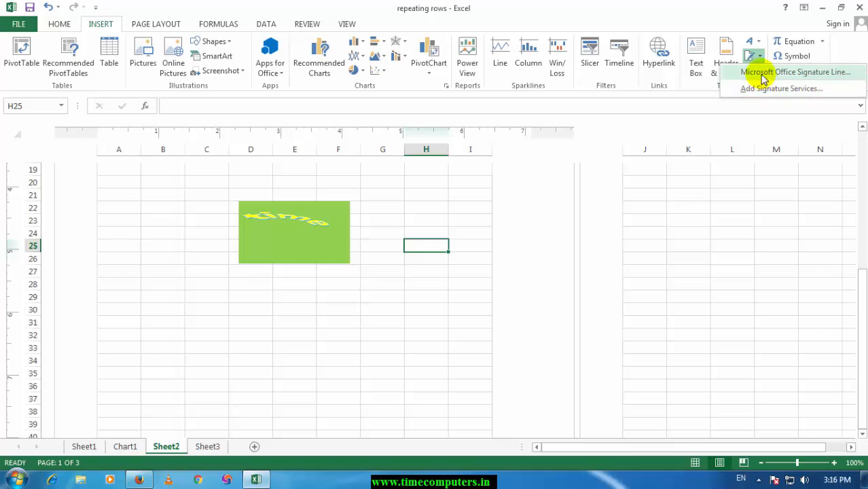
pyautogui.click(737, 72)
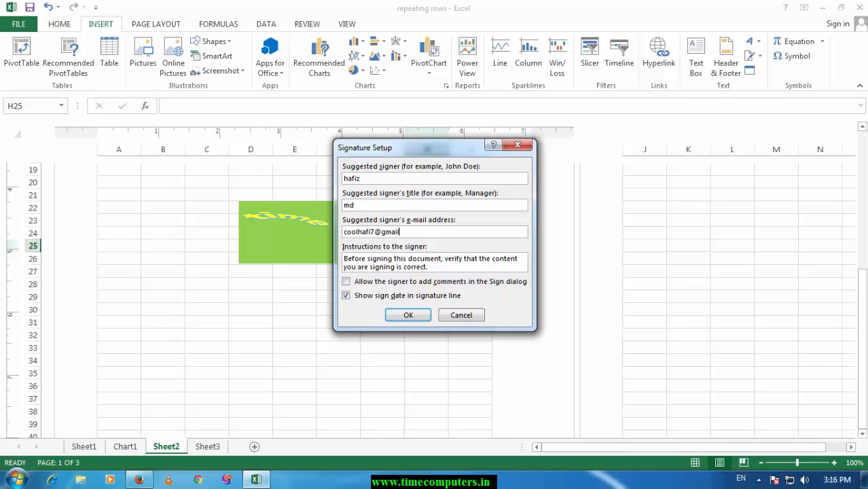
pyautogui.click(405, 315)
pyautogui.moveTo(476, 248); pyautogui.dragTo(146, 350)
pyautogui.click(290, 337)
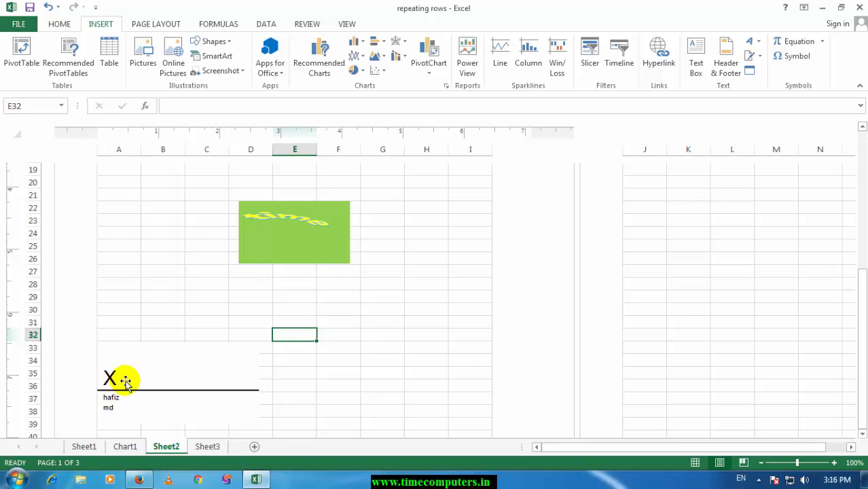
pyautogui.click(364, 324)
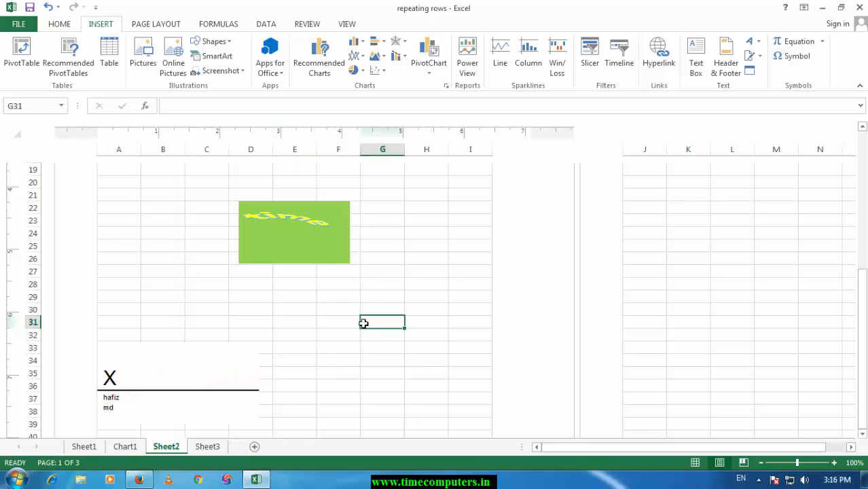
# Step: Insert a new Bitmap Image object at cell H25 of Sheet2
pyautogui.scroll(6, 407, 244)
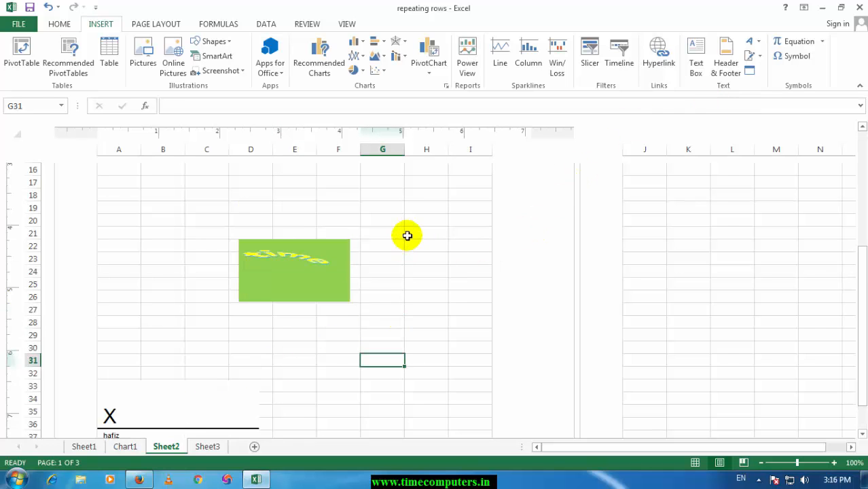
pyautogui.scroll(-6, 389, 245)
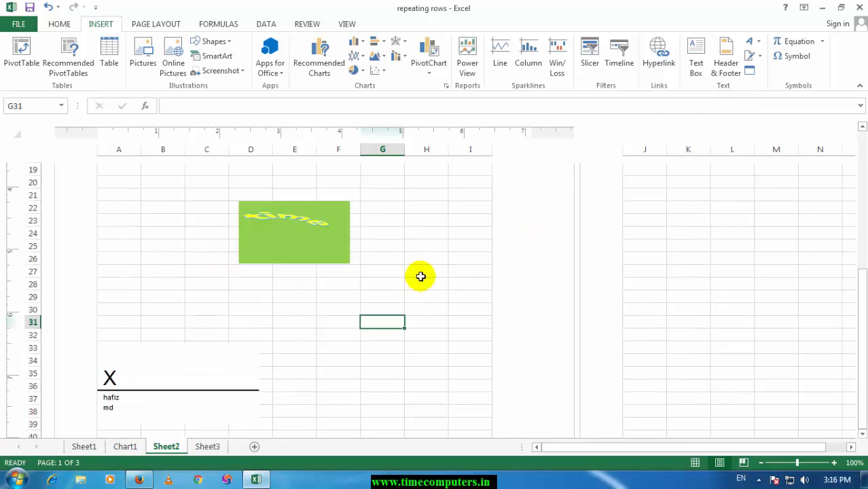
pyautogui.click(436, 248)
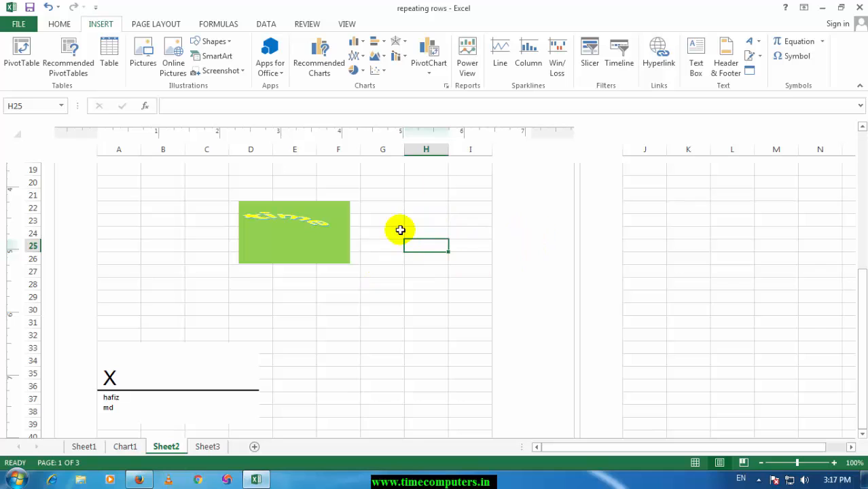
pyautogui.click(751, 70)
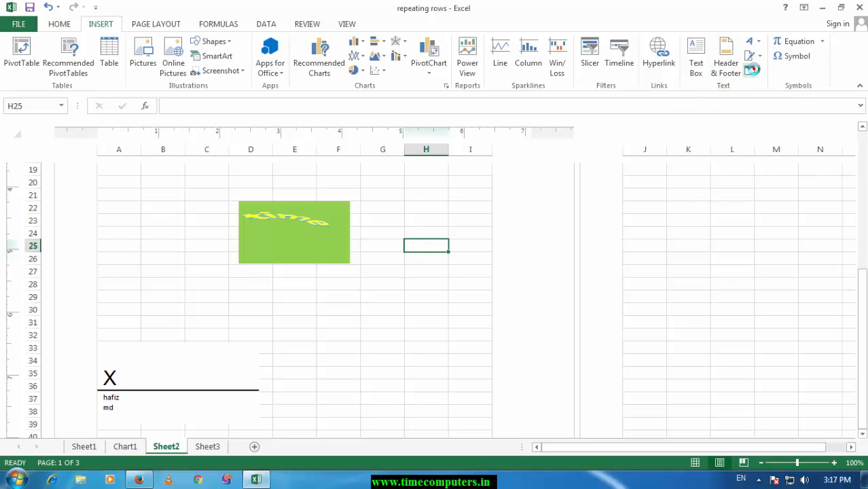
pyautogui.click(568, 145)
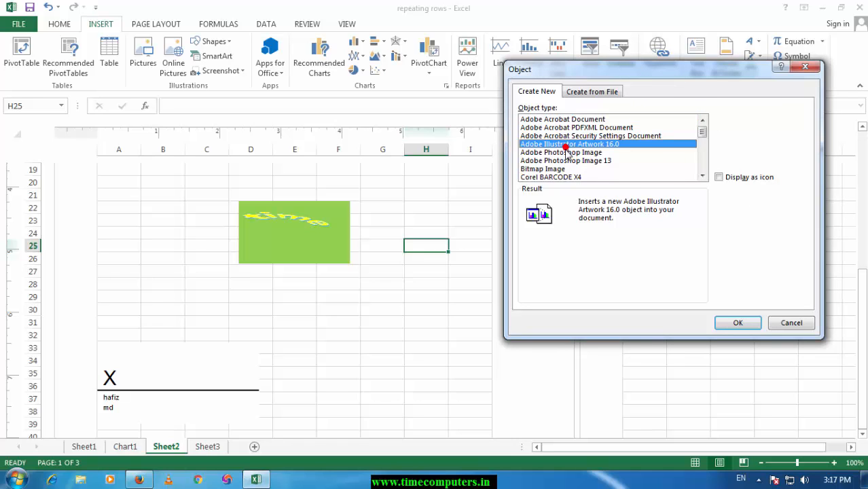
pyautogui.scroll(-8, 568, 155)
pyautogui.scroll(7, 568, 155)
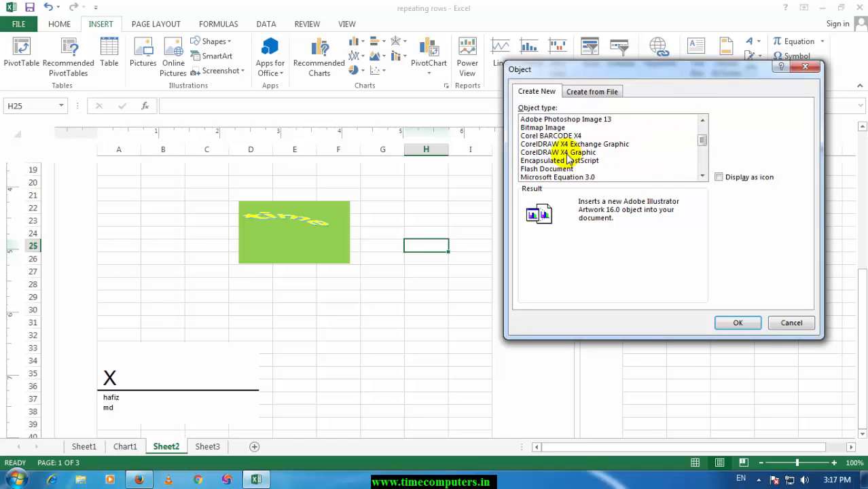
pyautogui.scroll(2, 568, 157)
pyautogui.click(551, 169)
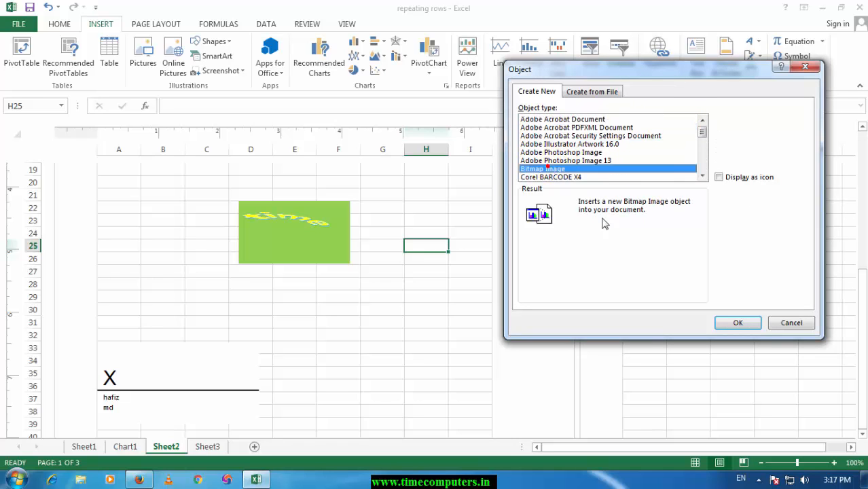
pyautogui.click(734, 321)
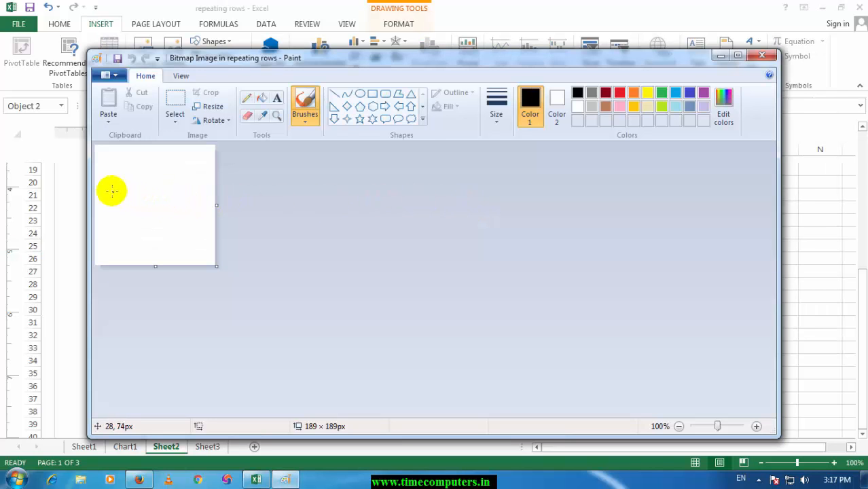
# Step: Handwrite the signer's first name with the black brush on the Paint canvas and move the embedded picture just below the green WordArt
pyautogui.moveTo(112, 191); pyautogui.dragTo(130, 238)
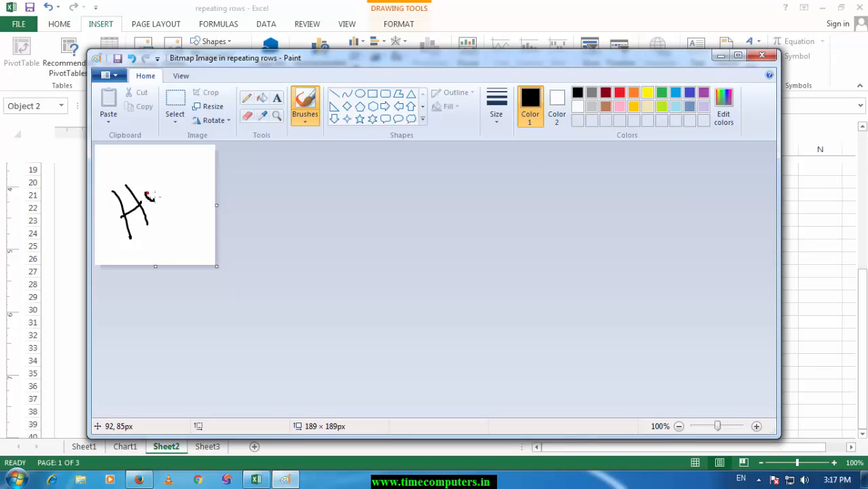
pyautogui.moveTo(147, 195); pyautogui.dragTo(153, 211)
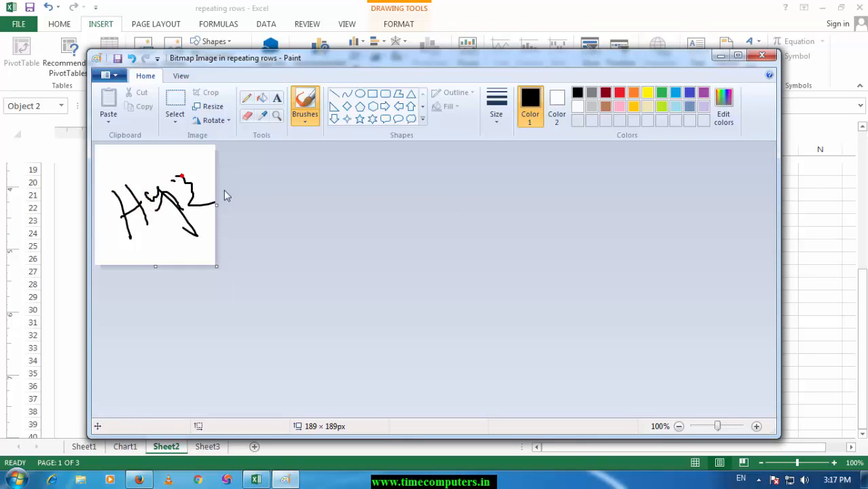
pyautogui.click(761, 55)
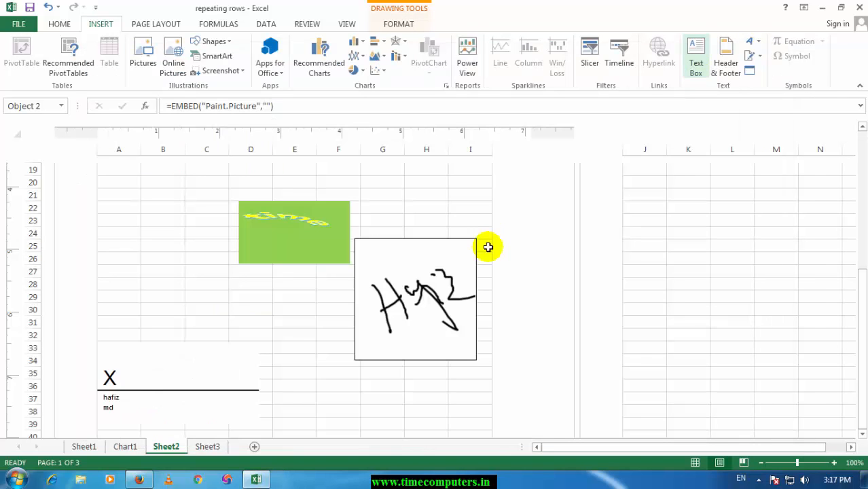
pyautogui.moveTo(376, 299); pyautogui.dragTo(343, 313)
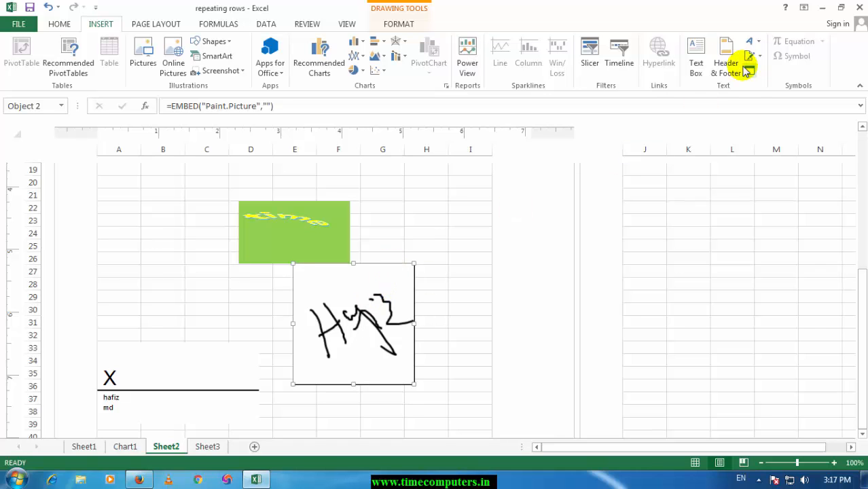
pyautogui.click(399, 232)
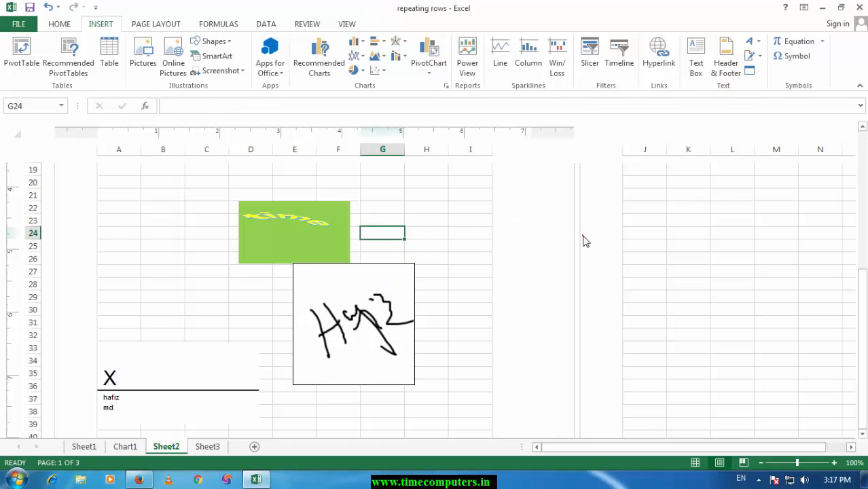
# Step: Insert the built-in Fourier Series equation beside cell K24 of Sheet2, then place the cursor in it and deselect it
pyautogui.click(683, 231)
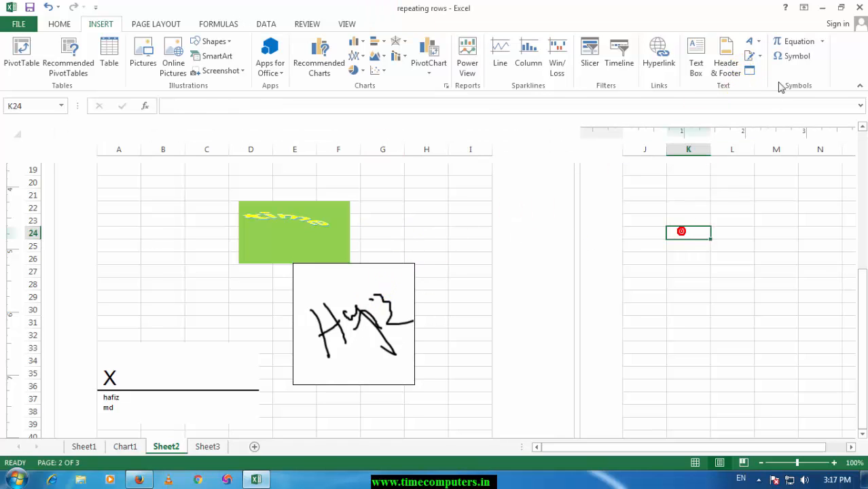
pyautogui.click(823, 41)
pyautogui.scroll(-3, 710, 265)
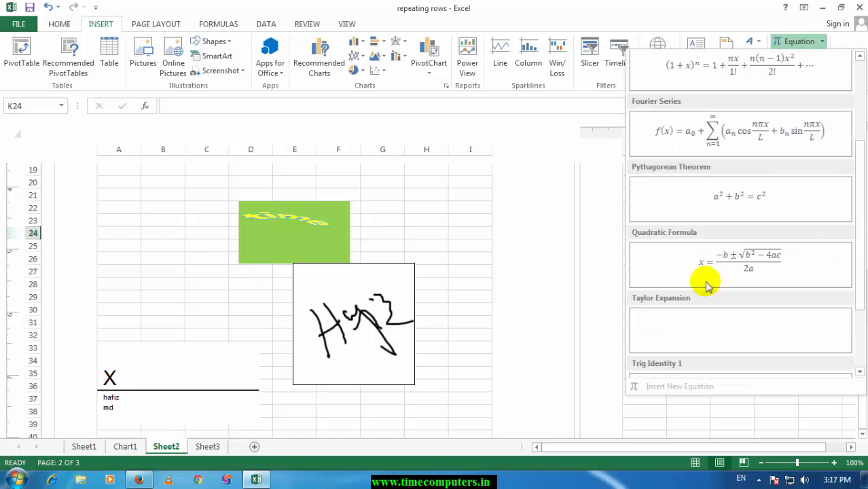
pyautogui.click(715, 128)
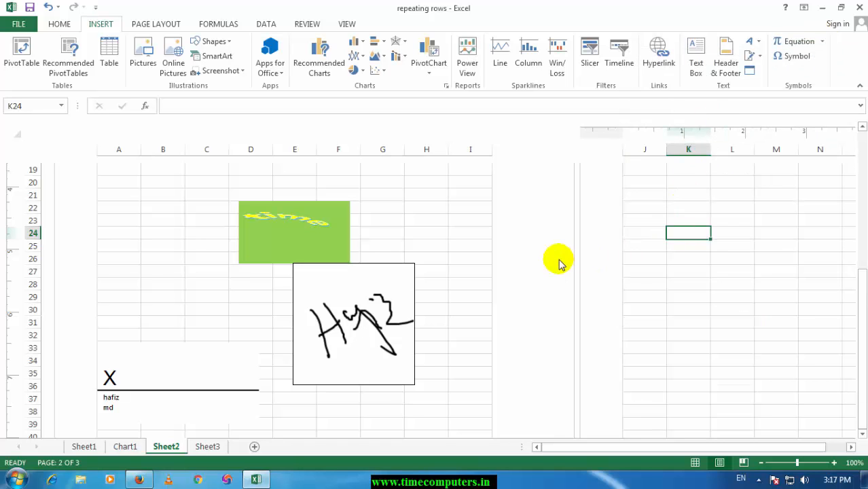
pyautogui.scroll(-4, 711, 258)
pyautogui.click(708, 256)
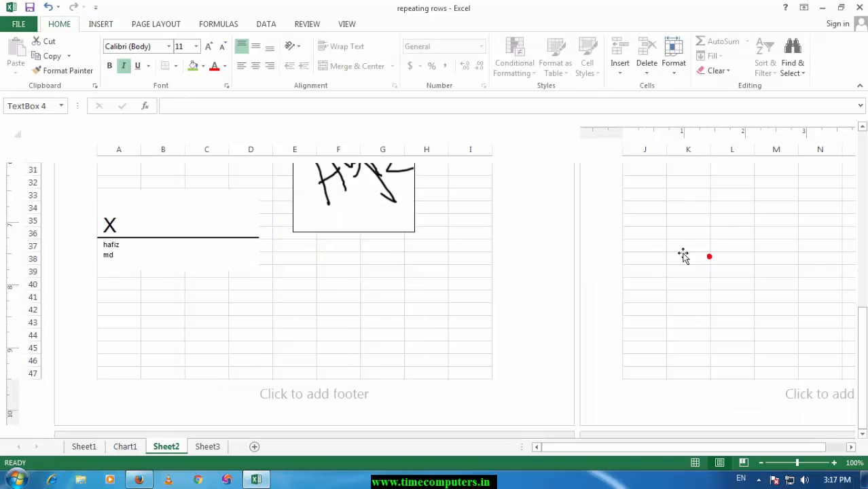
pyautogui.scroll(4, 351, 252)
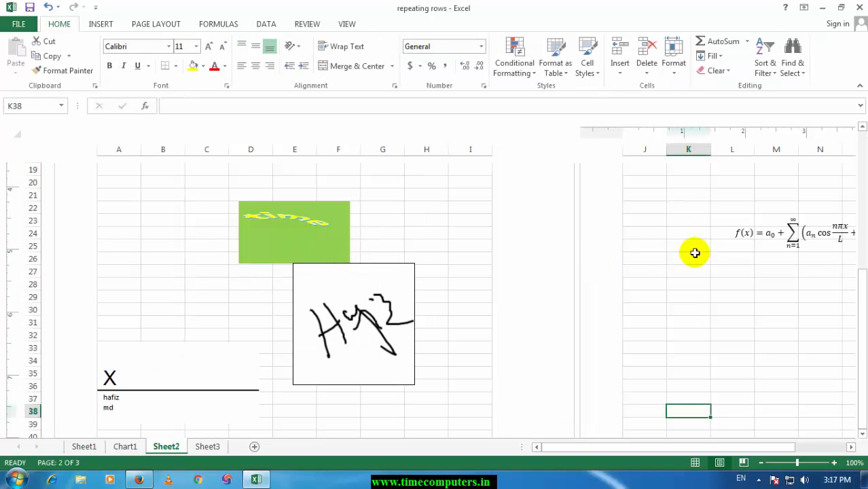
pyautogui.click(761, 236)
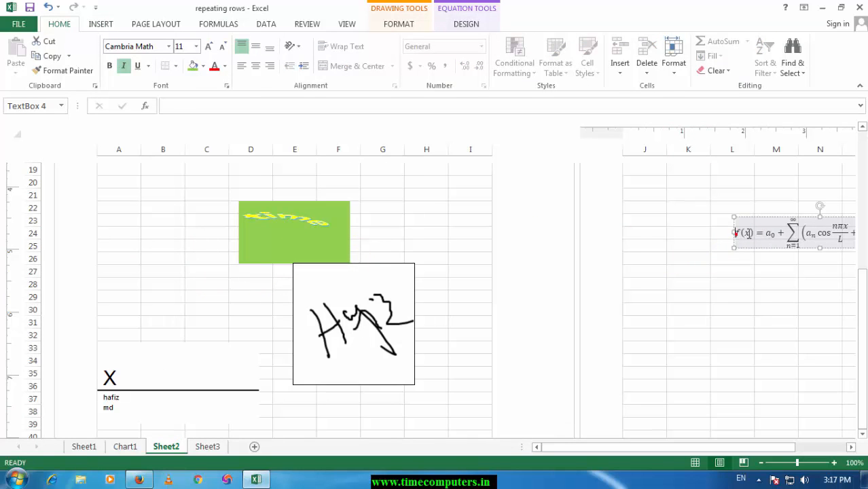
pyautogui.click(754, 234)
pyautogui.click(693, 272)
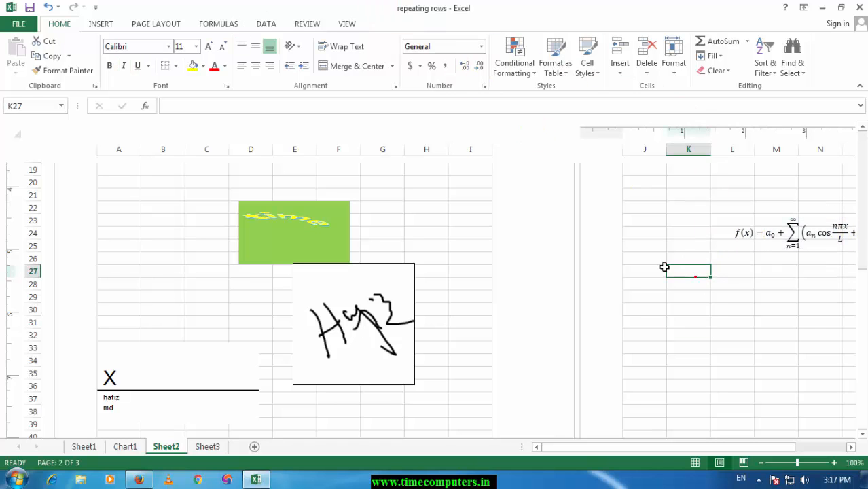
# Step: Start inserting a symbol in cell F40 of Sheet2 and set the symbol font to Wingdings 2
pyautogui.click(111, 26)
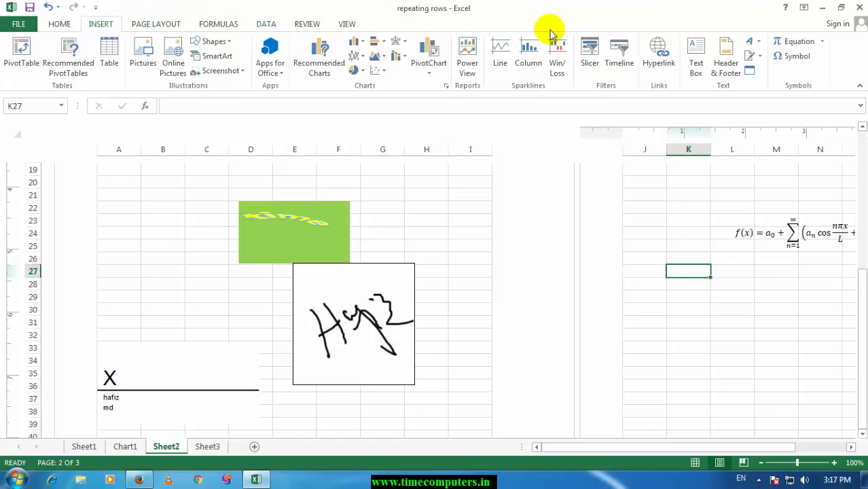
pyautogui.scroll(-5, 491, 242)
pyautogui.click(393, 360)
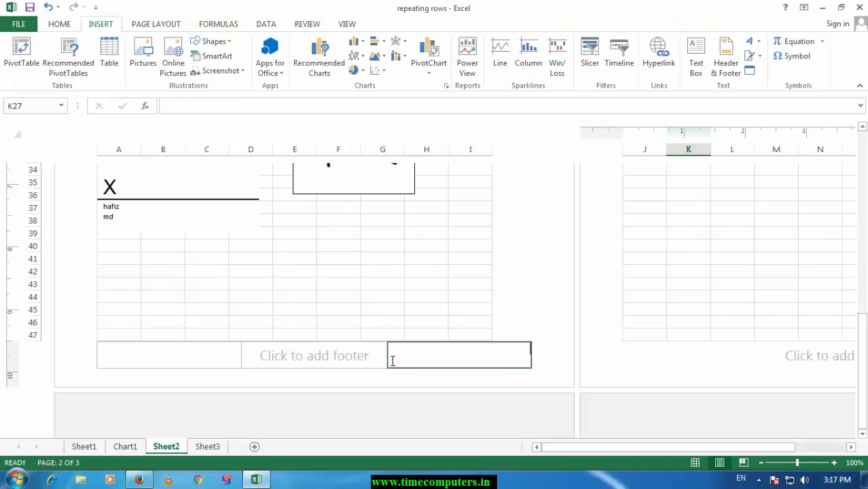
pyautogui.moveTo(318, 266); pyautogui.dragTo(299, 265)
pyautogui.click(278, 255)
pyautogui.click(354, 242)
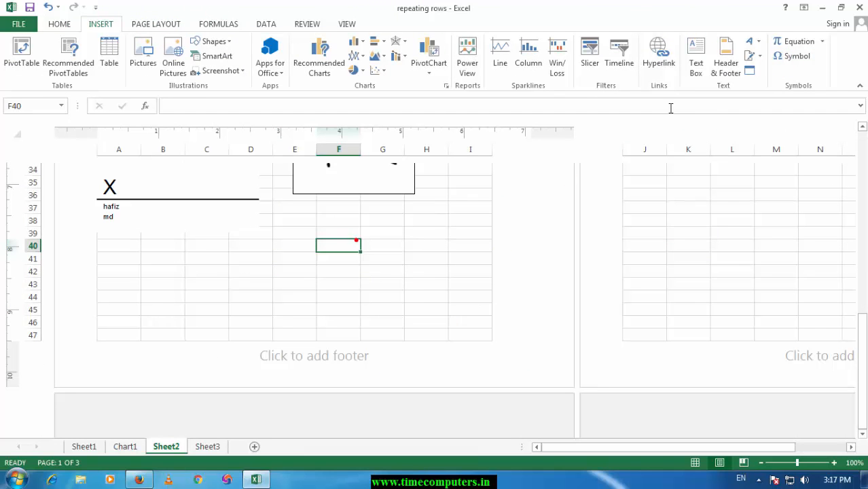
pyautogui.click(797, 56)
pyautogui.click(623, 150)
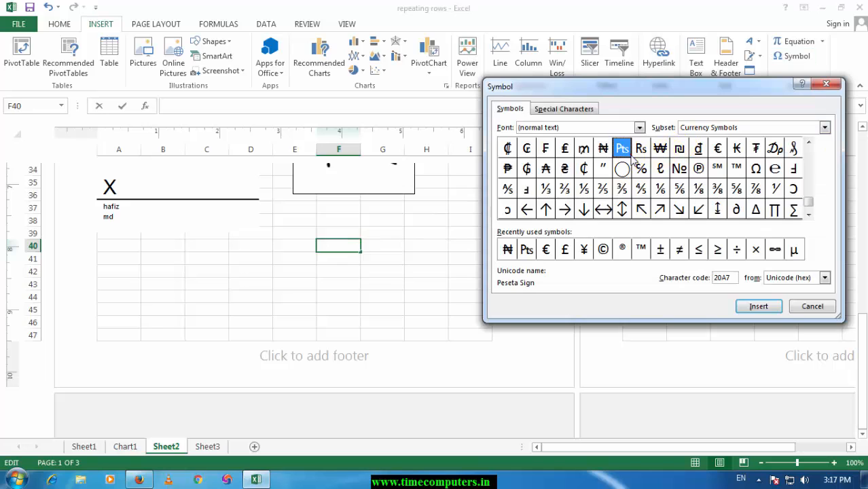
pyautogui.click(640, 127)
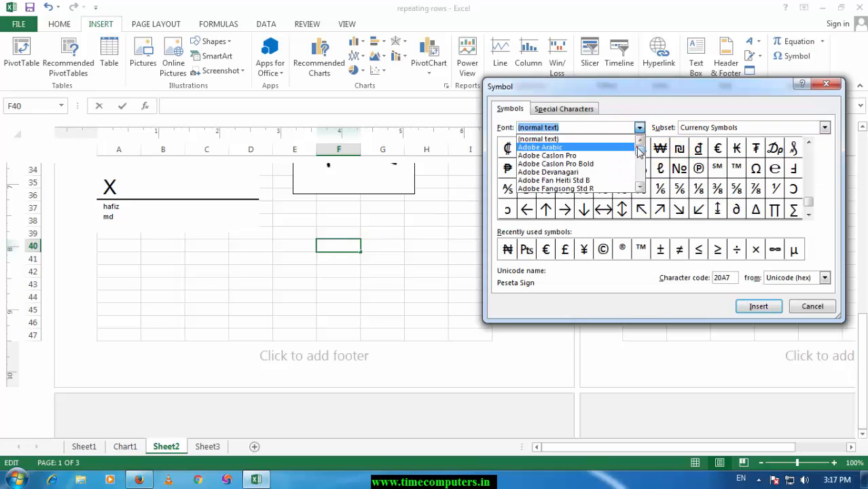
pyautogui.moveTo(639, 146); pyautogui.dragTo(636, 176)
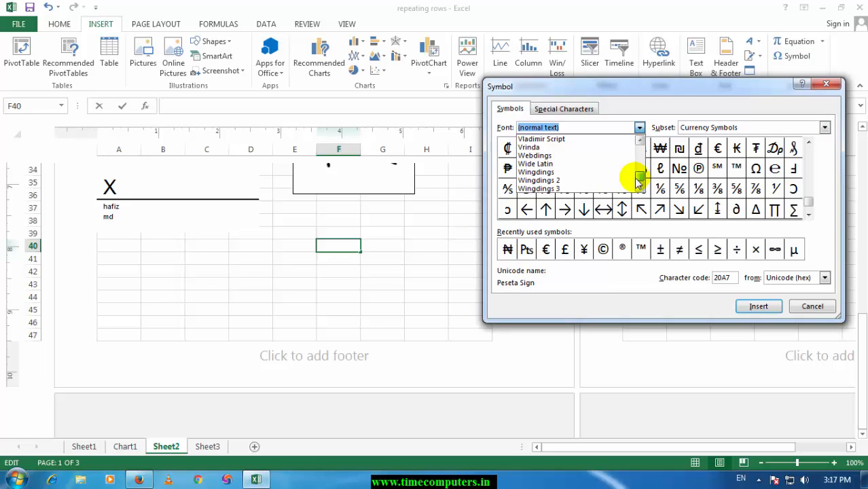
pyautogui.click(570, 180)
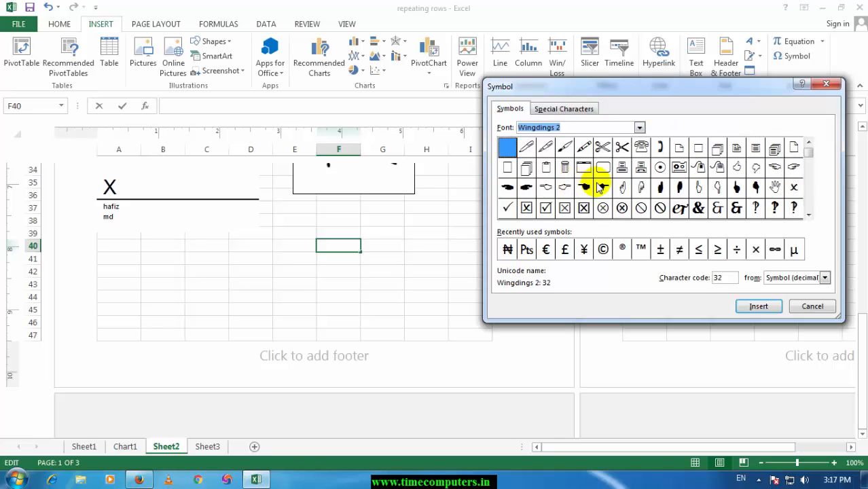
# Step: Insert the telephone symbol with character code 39 into cell F40 and commit the cell entry
pyautogui.click(641, 149)
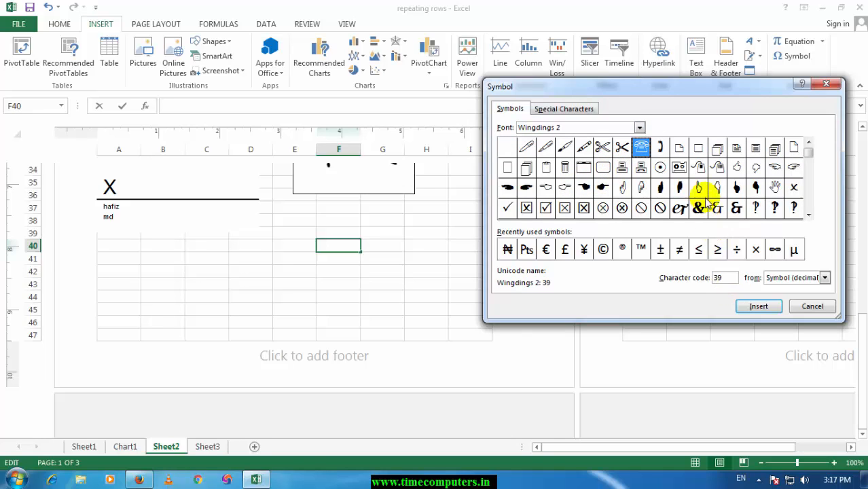
pyautogui.click(757, 306)
pyautogui.click(795, 307)
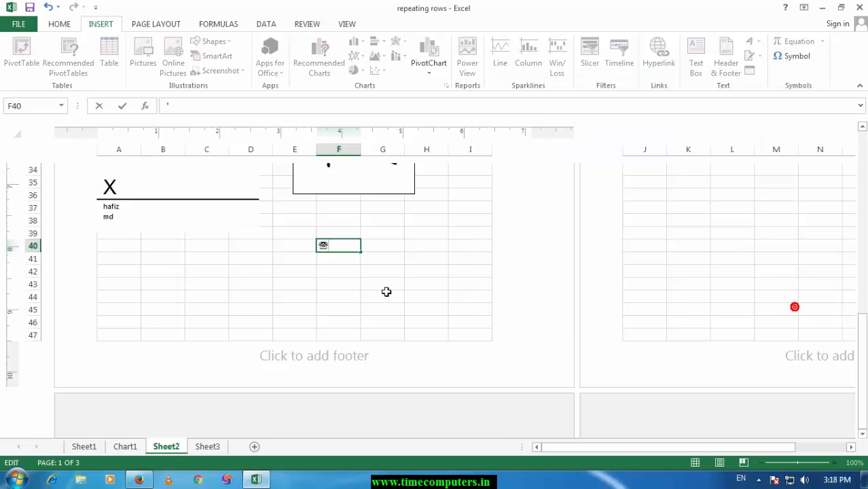
pyautogui.click(386, 290)
pyautogui.click(331, 249)
pyautogui.click(422, 282)
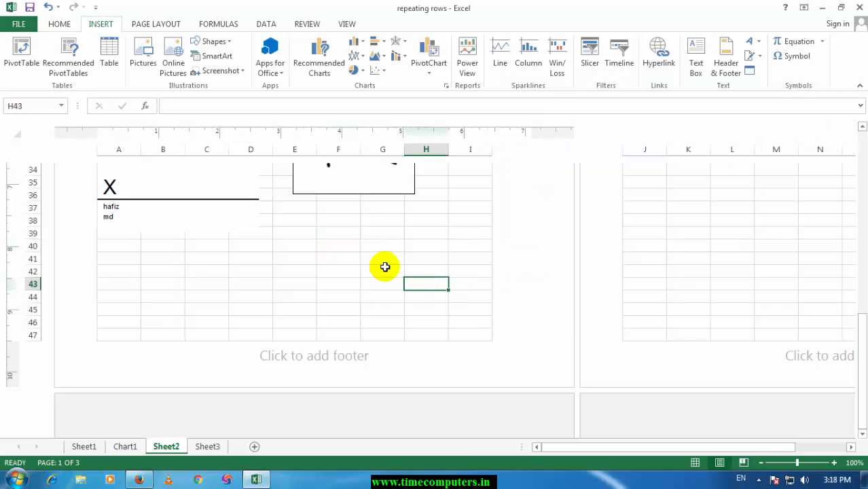
pyautogui.scroll(-7, 386, 267)
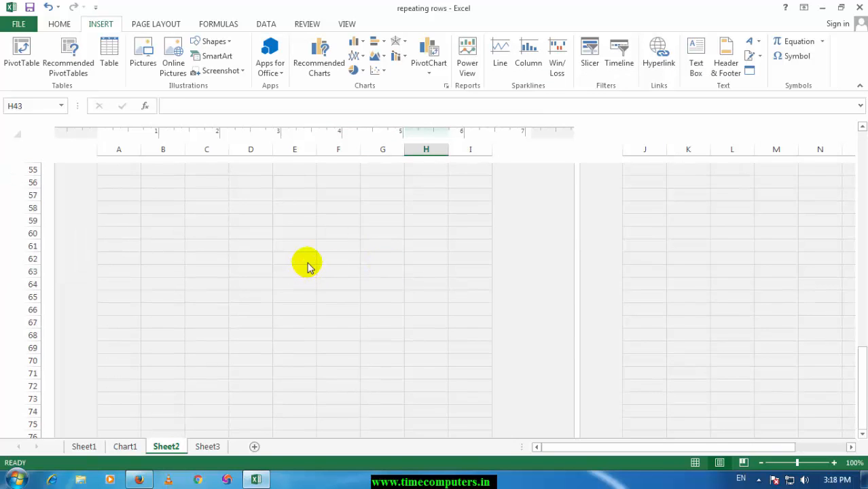
pyautogui.scroll(9, 307, 265)
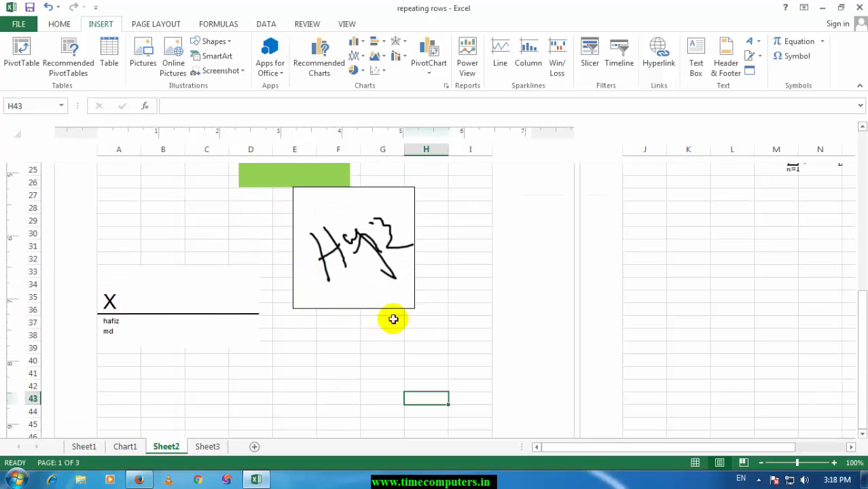
pyautogui.click(425, 361)
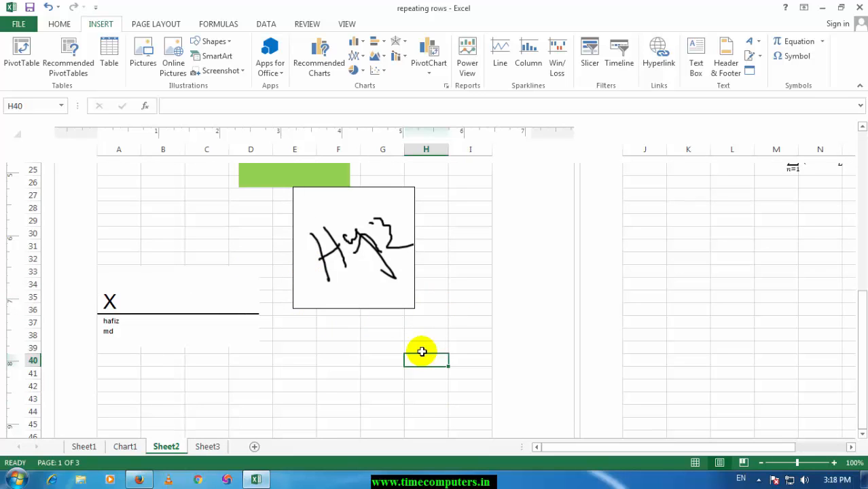